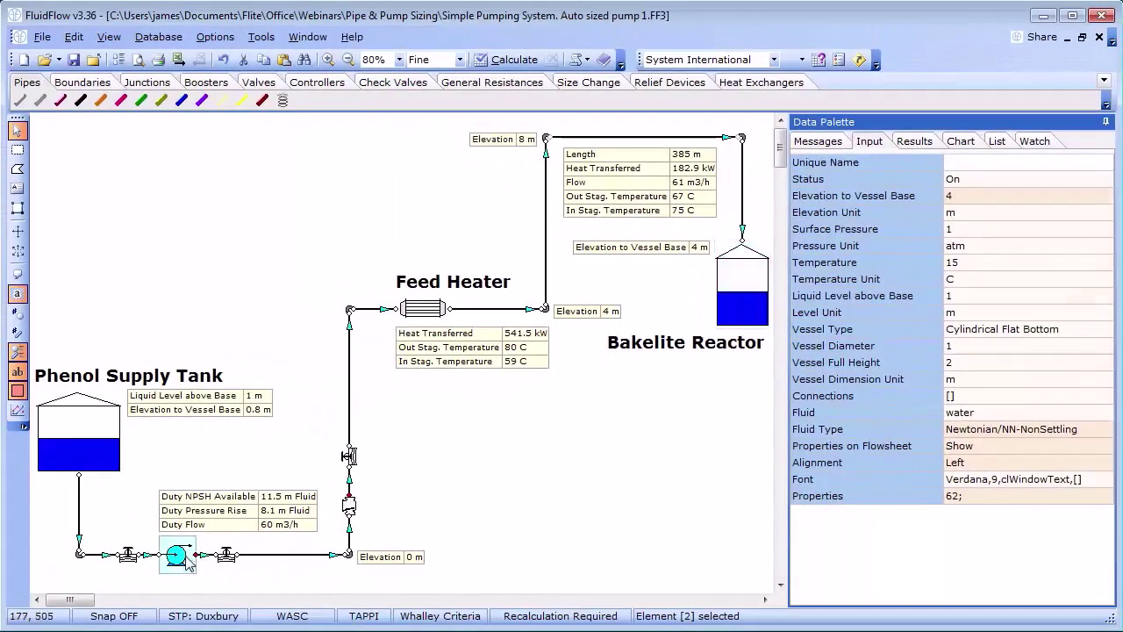
left_click(67, 599)
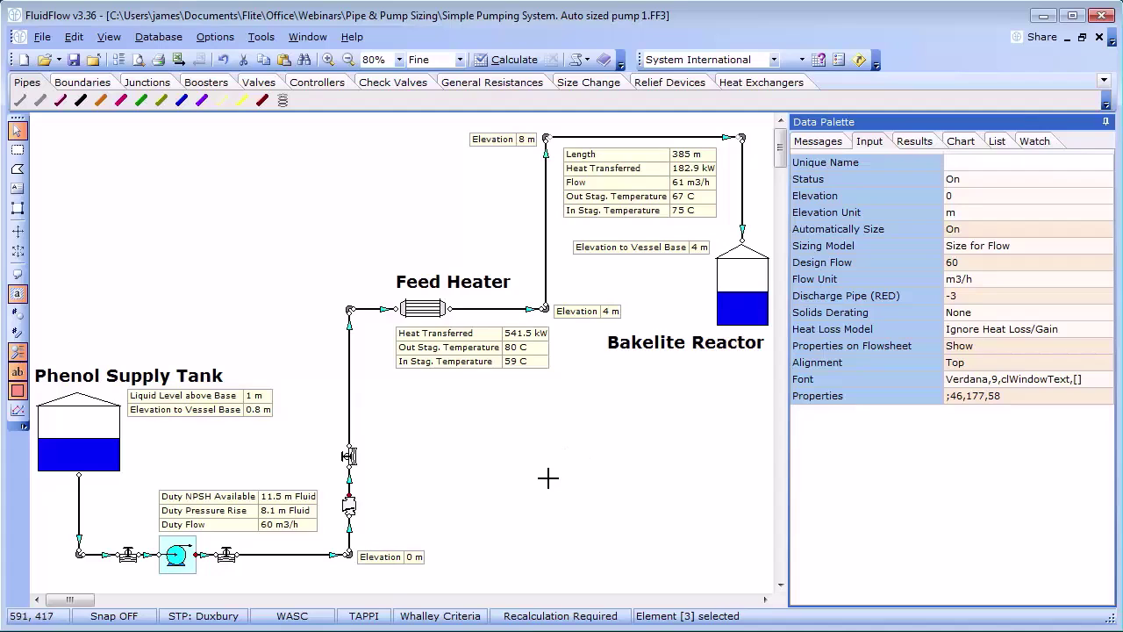
Step: Recalculate the flowsheet and check the sizing model of the pipe leaving the pump
key("F9")
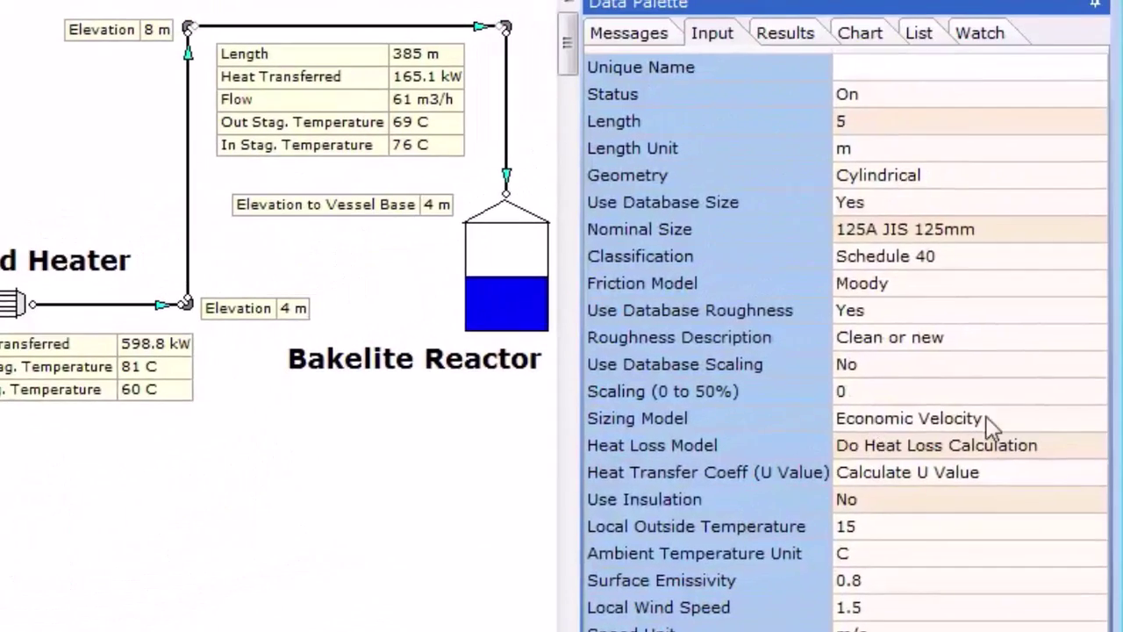
left_click(1122, 344)
left_click(1122, 350)
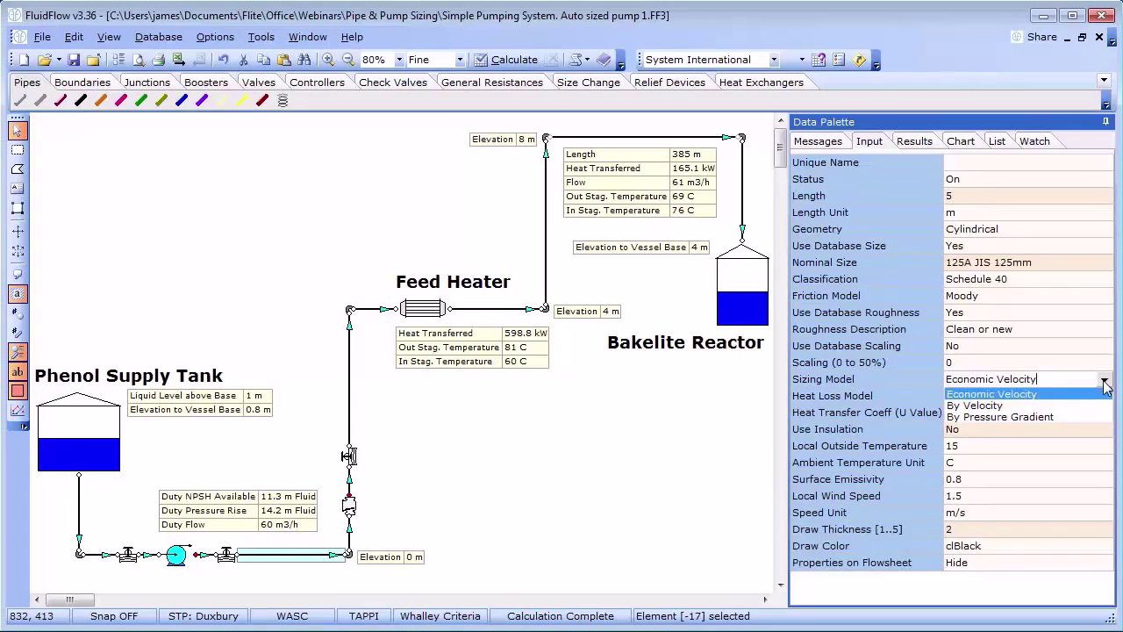
left_click(916, 142)
Step: Compare the discharge pipe's 135.3 mm economic size with its 126.6 mm nominal size
left_click(919, 143)
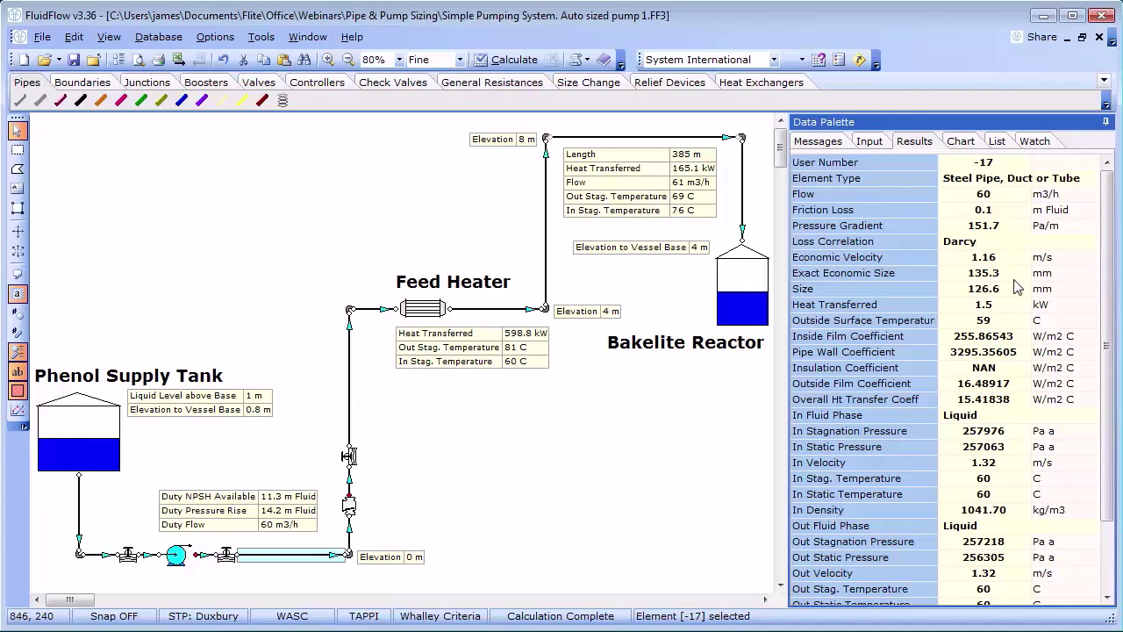
left_click(870, 142)
left_click(954, 263)
left_click(915, 144)
Step: Set every pipe's nominal size to 150A JIS 150mm Schedule 40
left_click(74, 36)
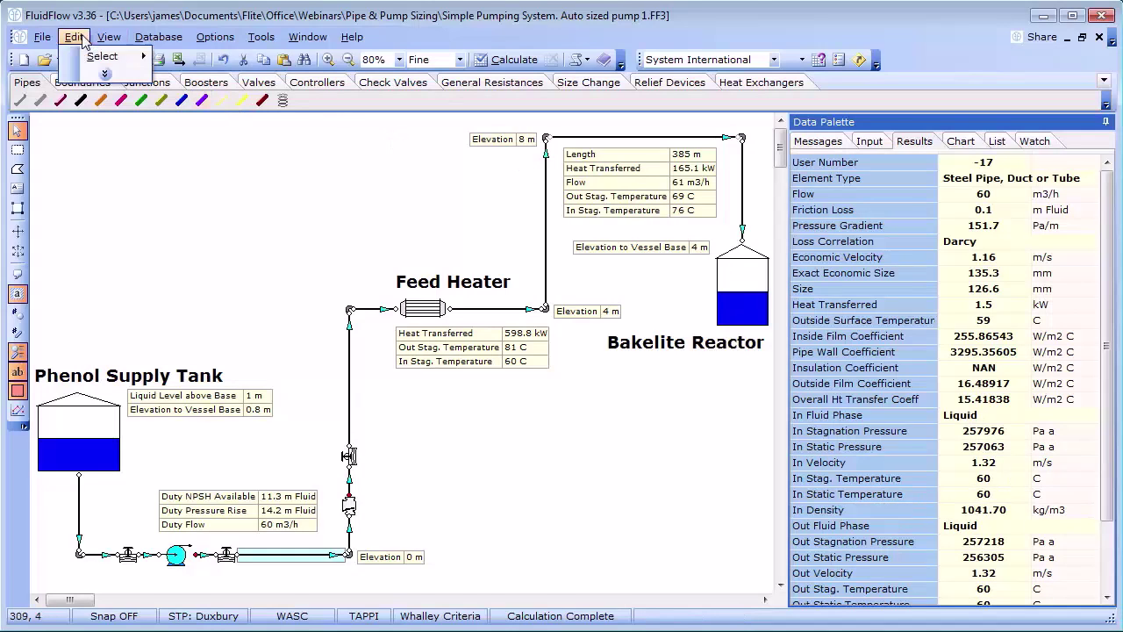
mouse_move(102, 56)
left_click(211, 93)
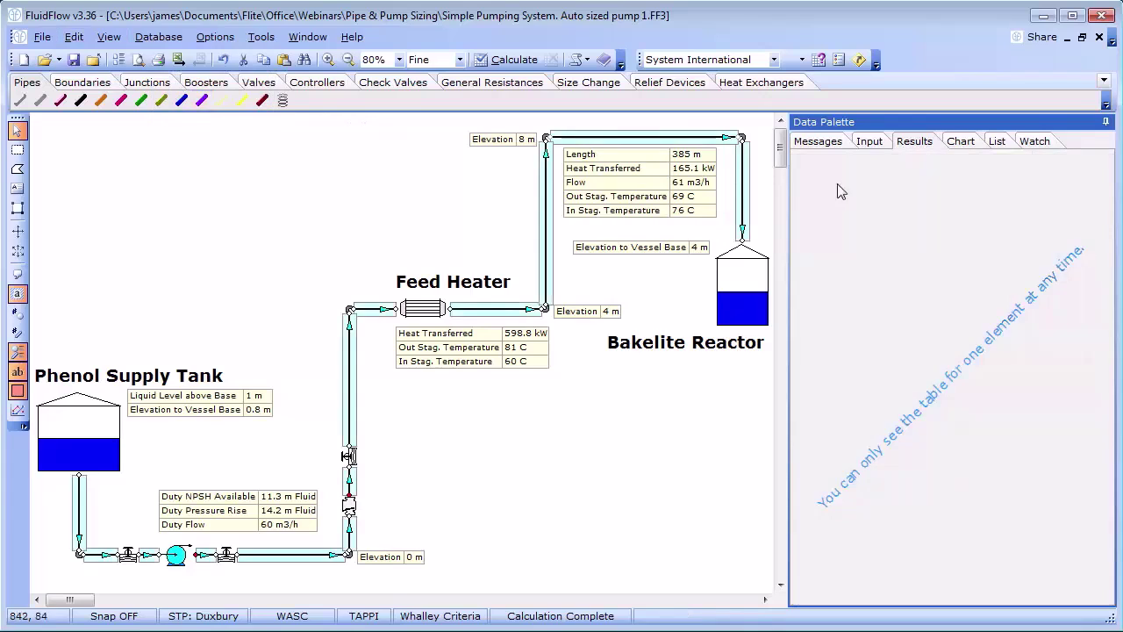
left_click(869, 141)
left_click(1000, 263)
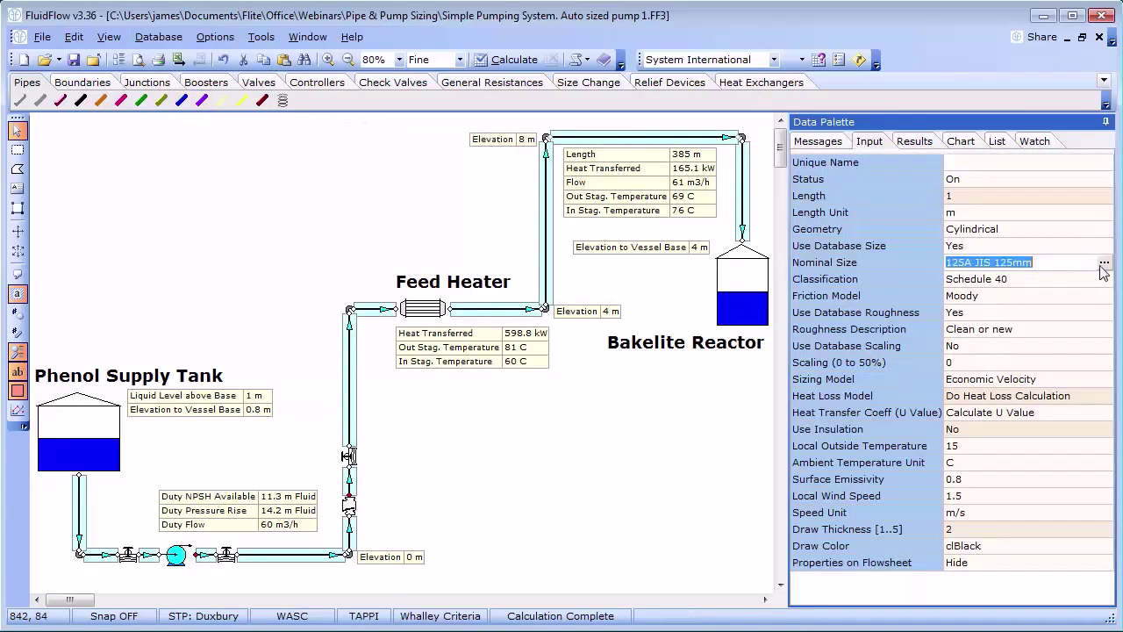
left_click(1105, 262)
left_click(347, 356)
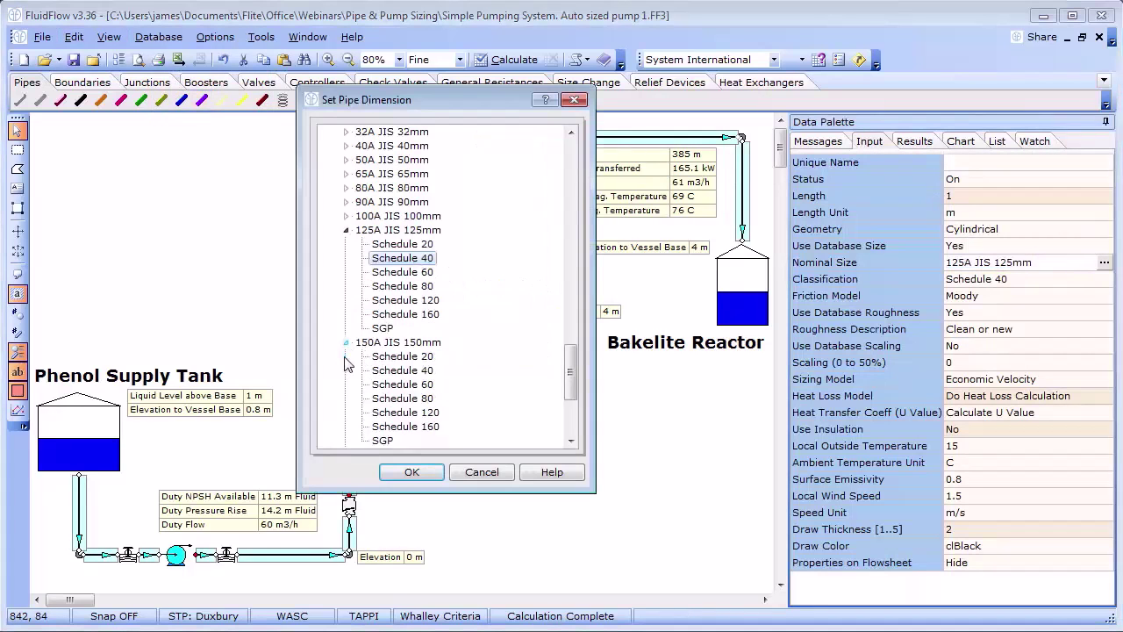
left_click(386, 372)
left_click(412, 472)
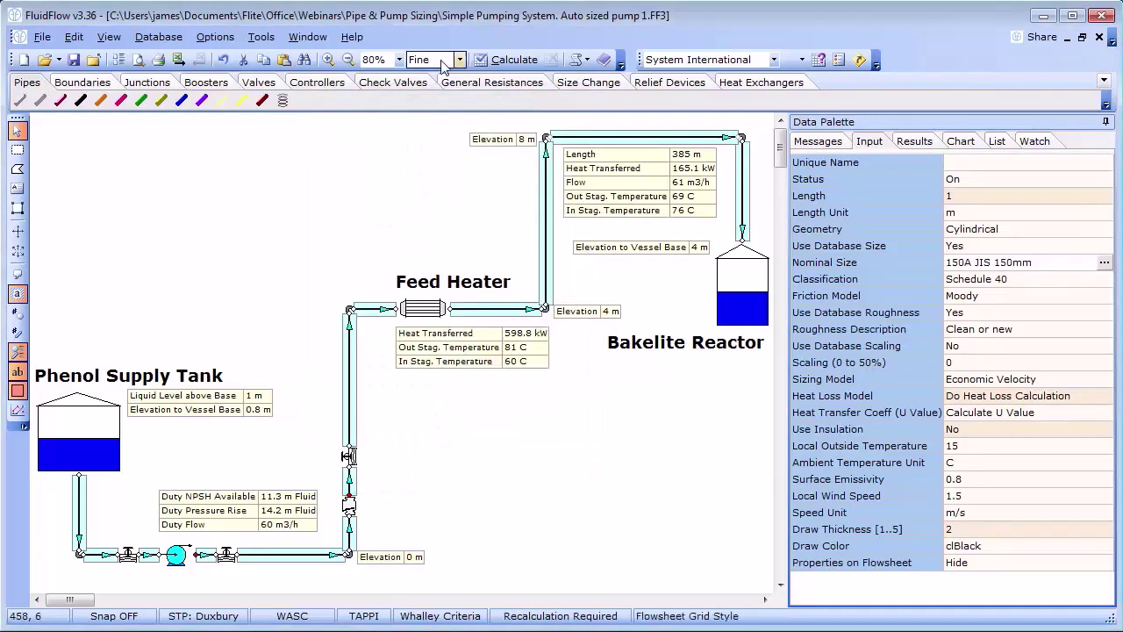
Step: Recalculate and show the discharge pipe's results: 151.0 mm bore at 0.93 m/s
left_click(505, 60)
left_click(290, 555)
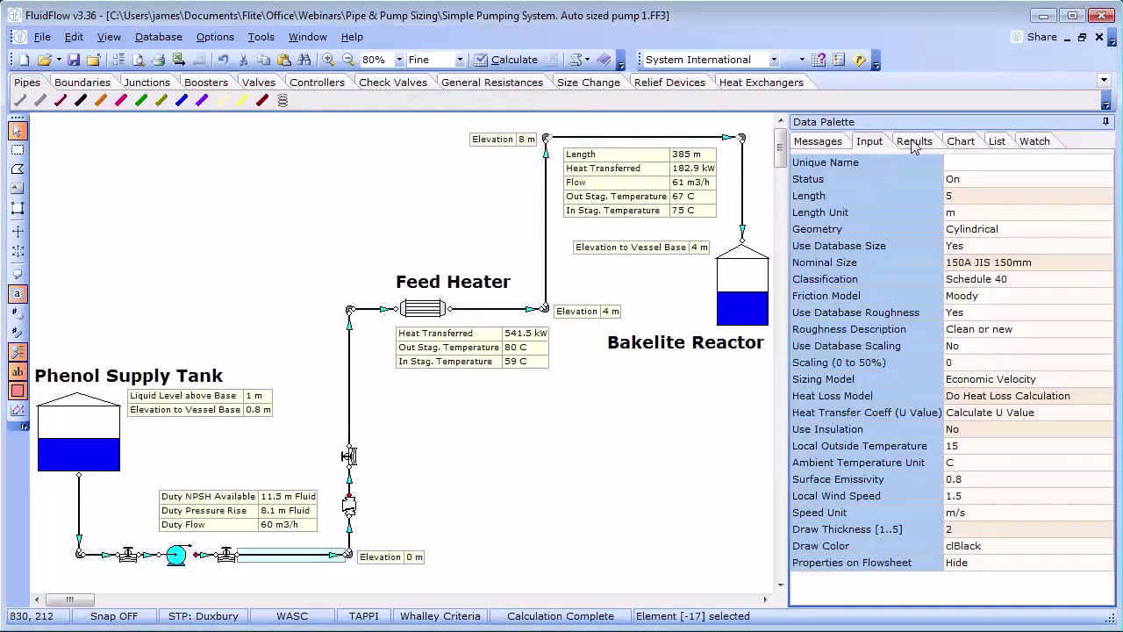
left_click(913, 143)
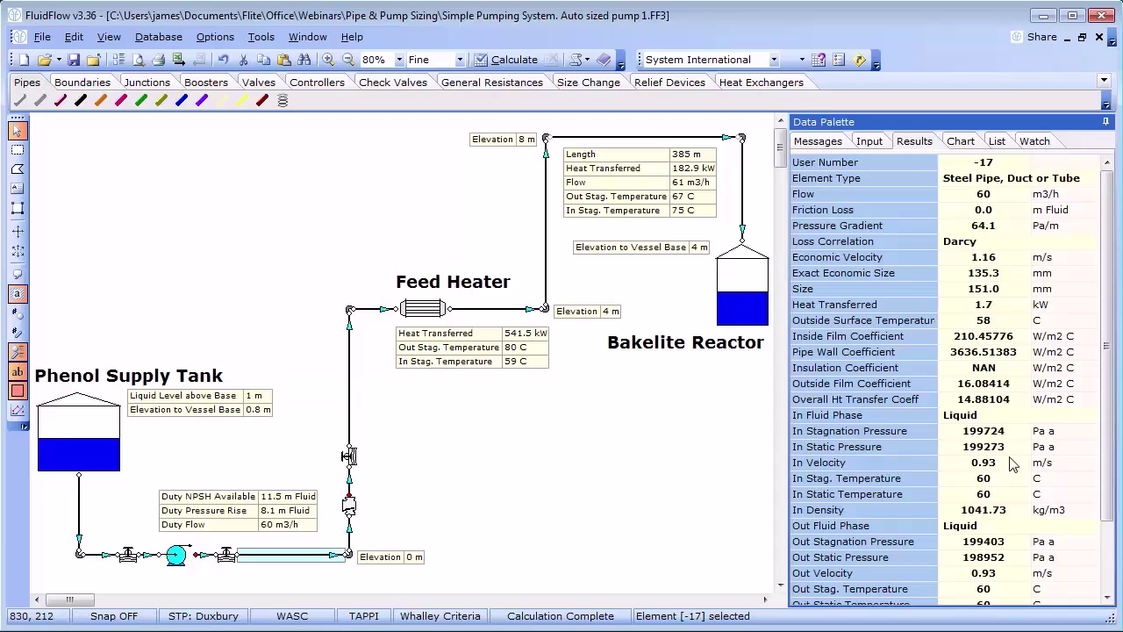
left_click(174, 556)
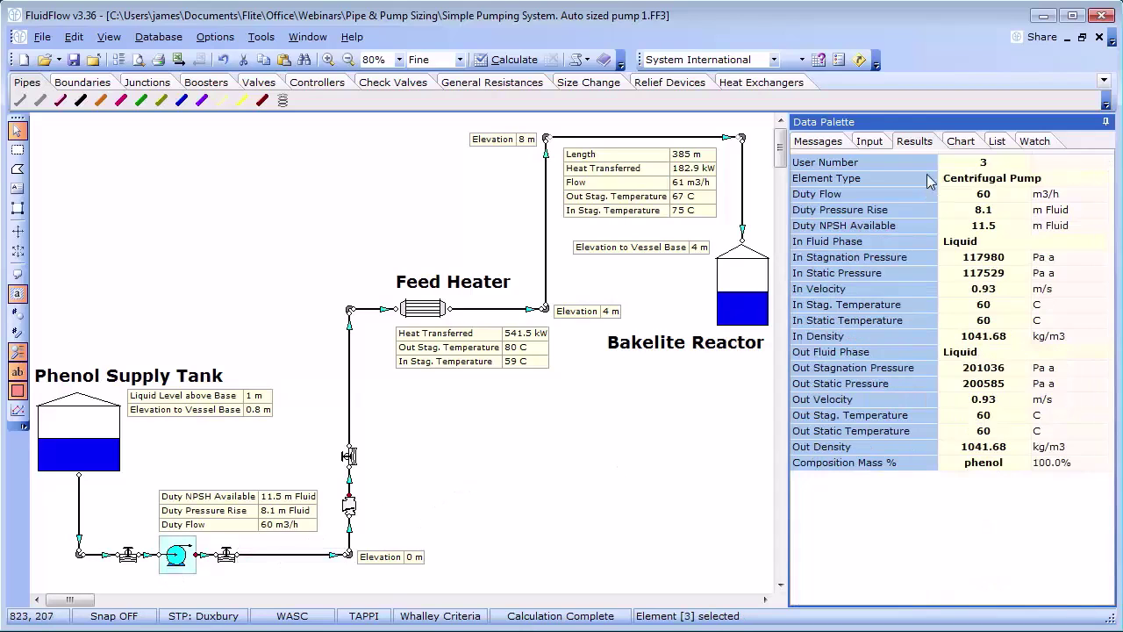
left_click(869, 141)
left_click(1028, 249)
left_click(1029, 249)
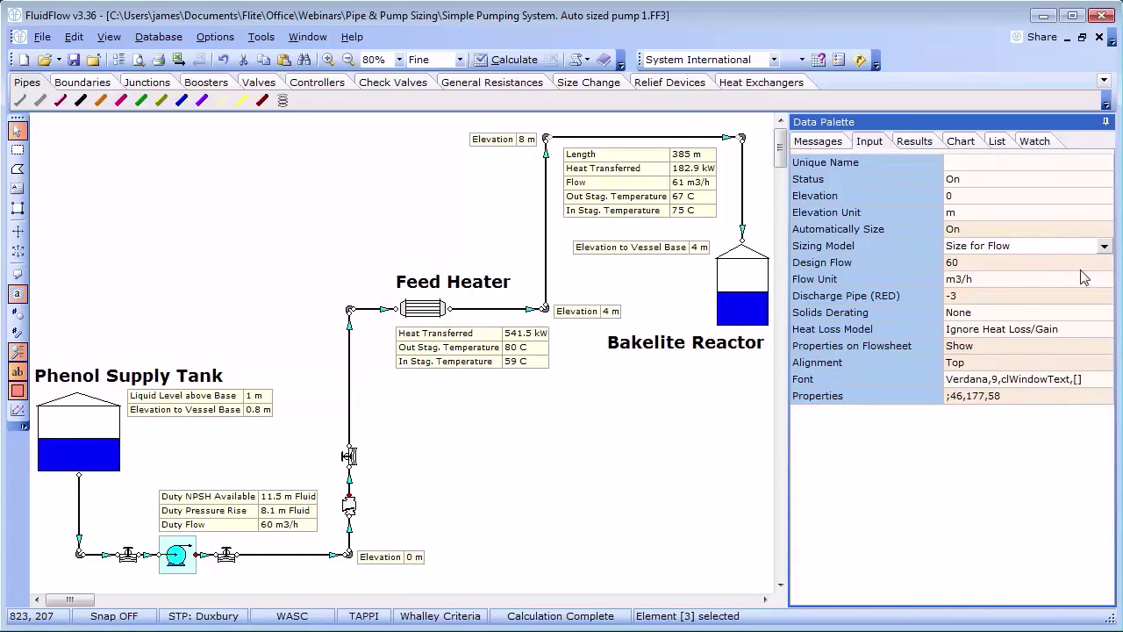
left_click(1105, 247)
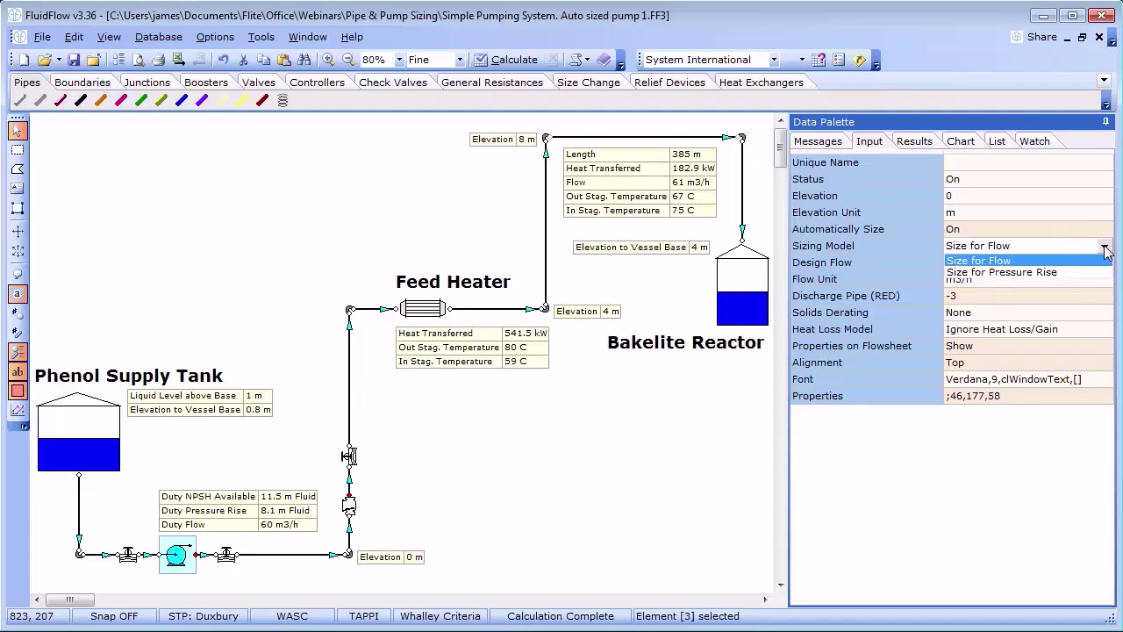
left_click(1105, 248)
left_click(926, 145)
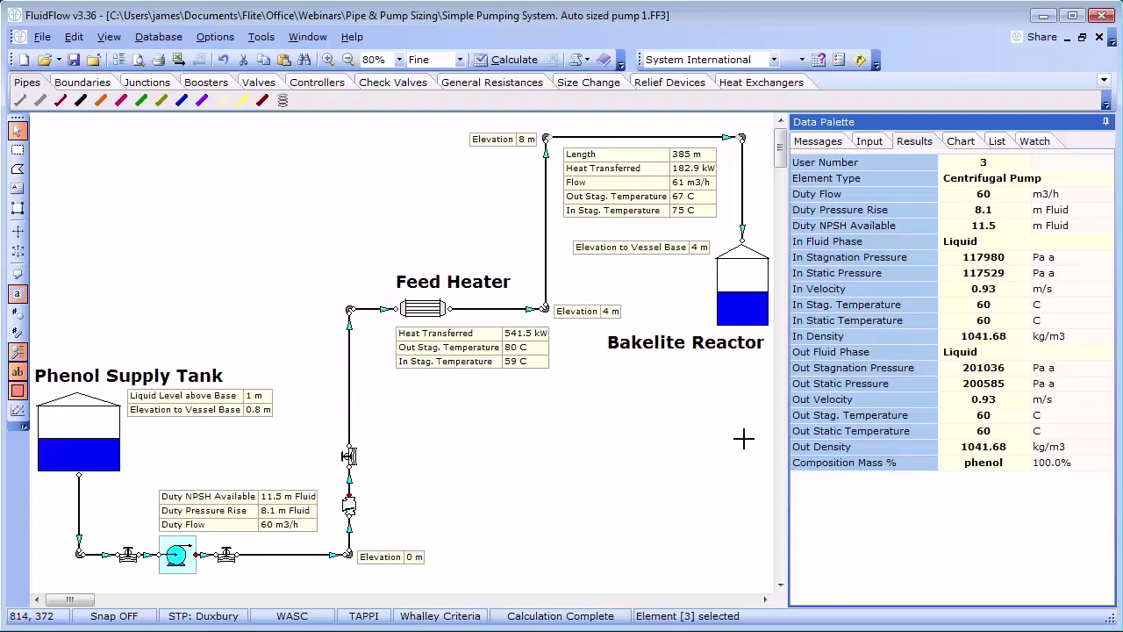
Step: Show results for pipe -23 after the Feed Heater: 129.4 kW loss, 80 °C to 75 °C
left_click(516, 309)
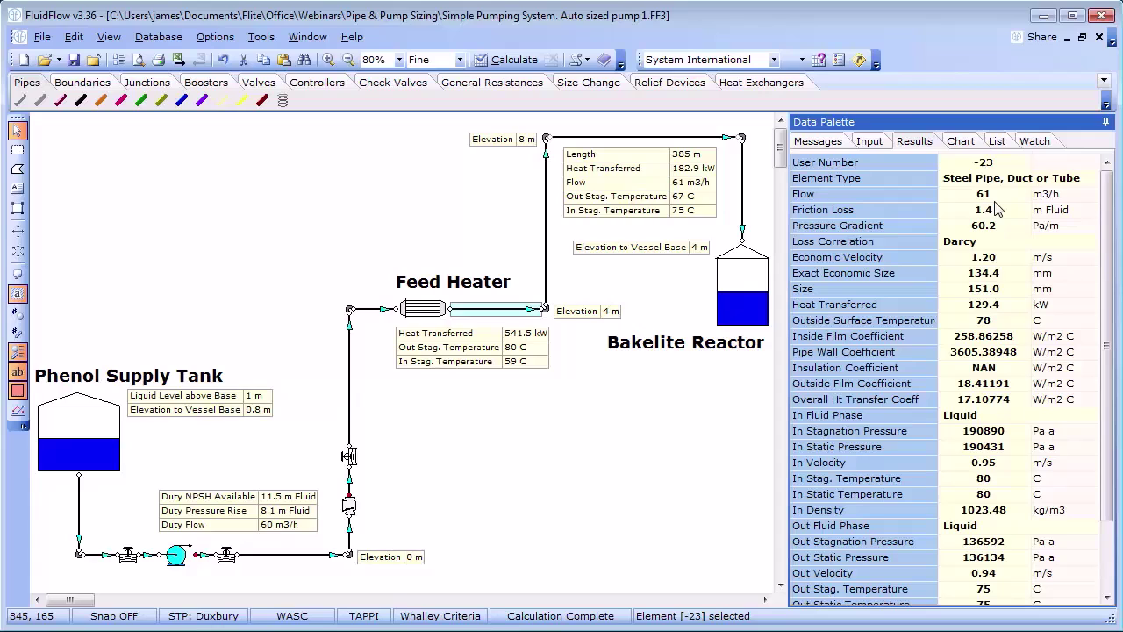
Step: Turn off automatic pump sizing, recalculate, and show the pump's 59 m3/h duty at 8.0 m
left_click(885, 142)
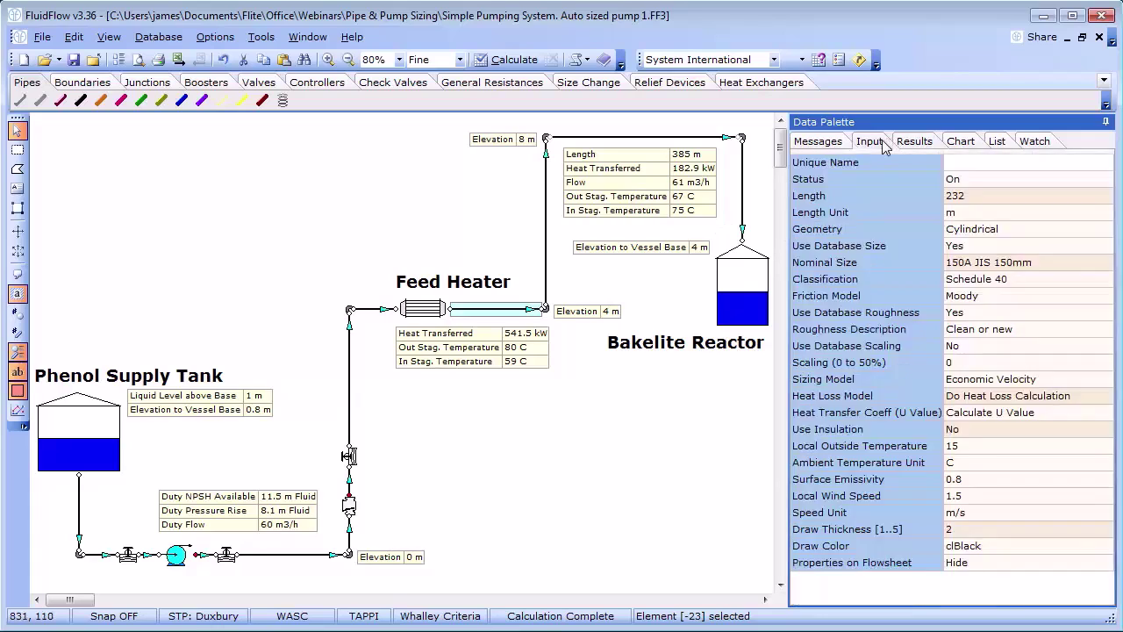
left_click(177, 555)
left_click(986, 228)
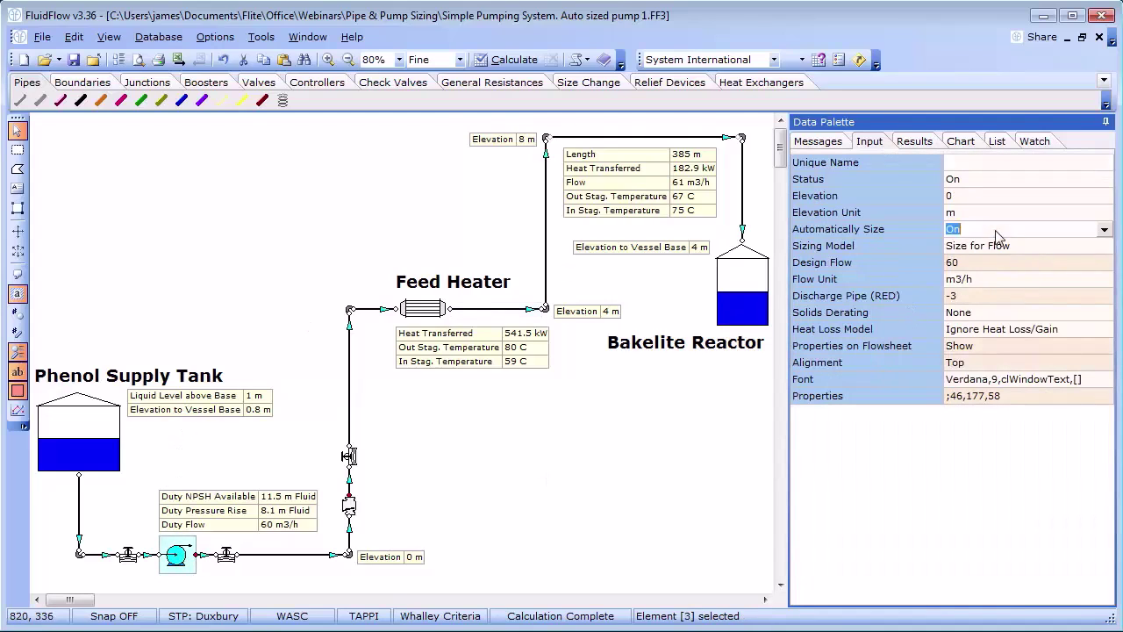
double_click(986, 228)
left_click(1005, 249)
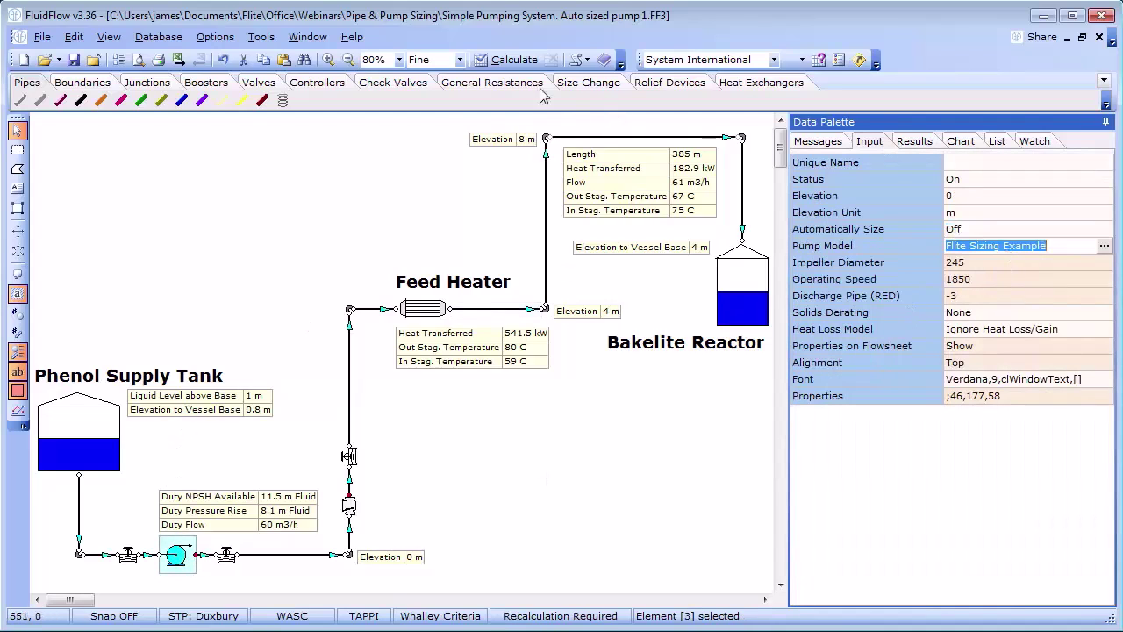
left_click(518, 59)
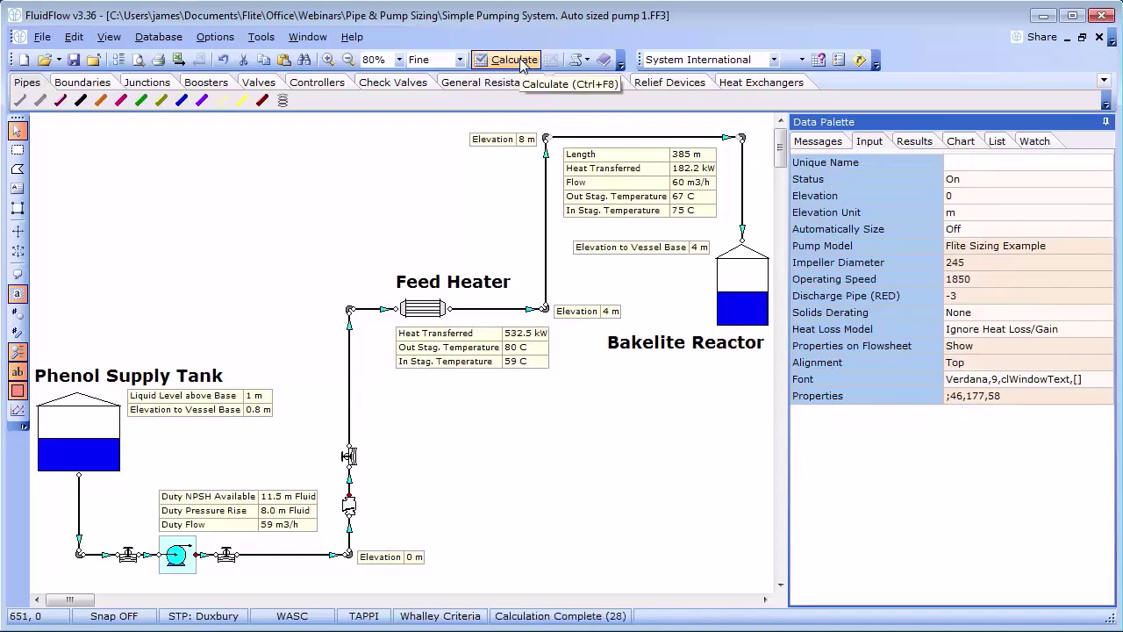
left_click(914, 142)
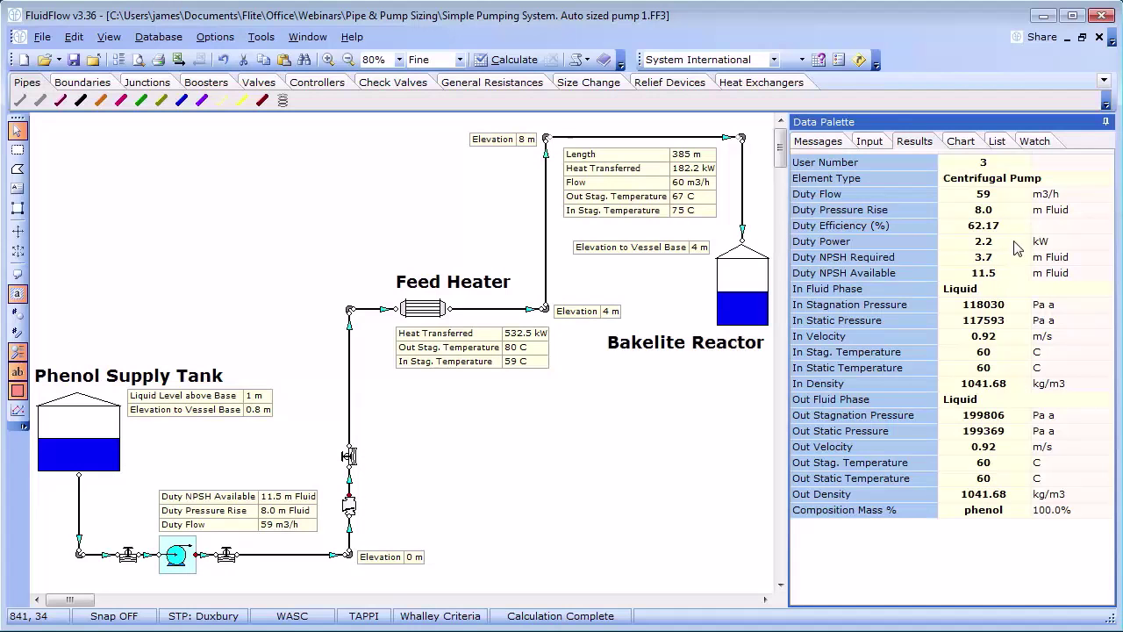
left_click(969, 147)
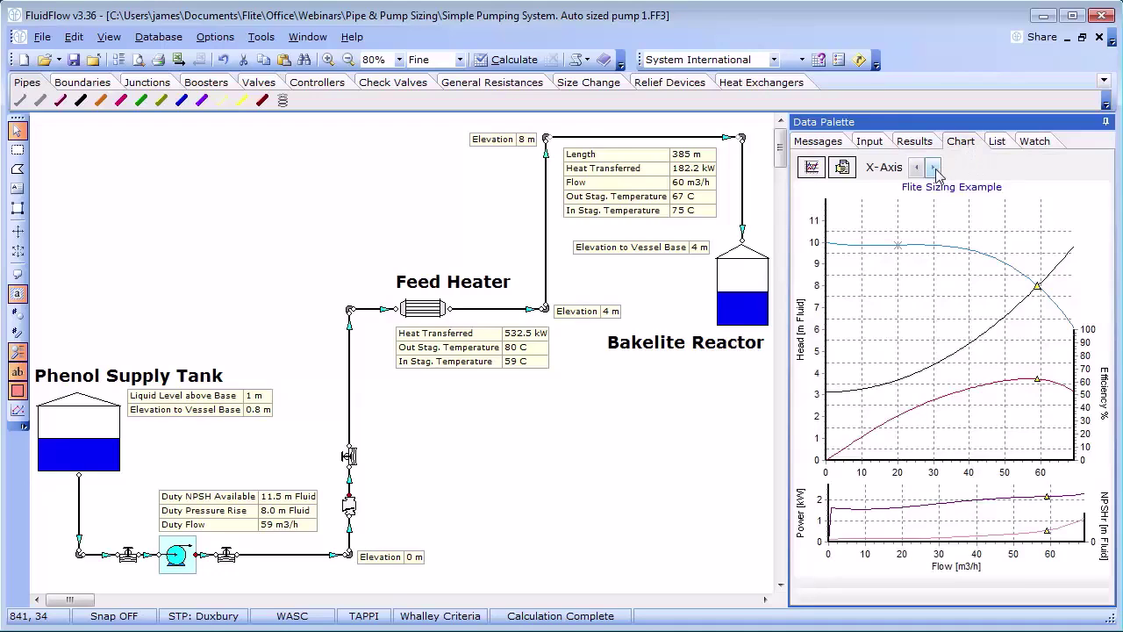
left_click(935, 168)
left_click(935, 168)
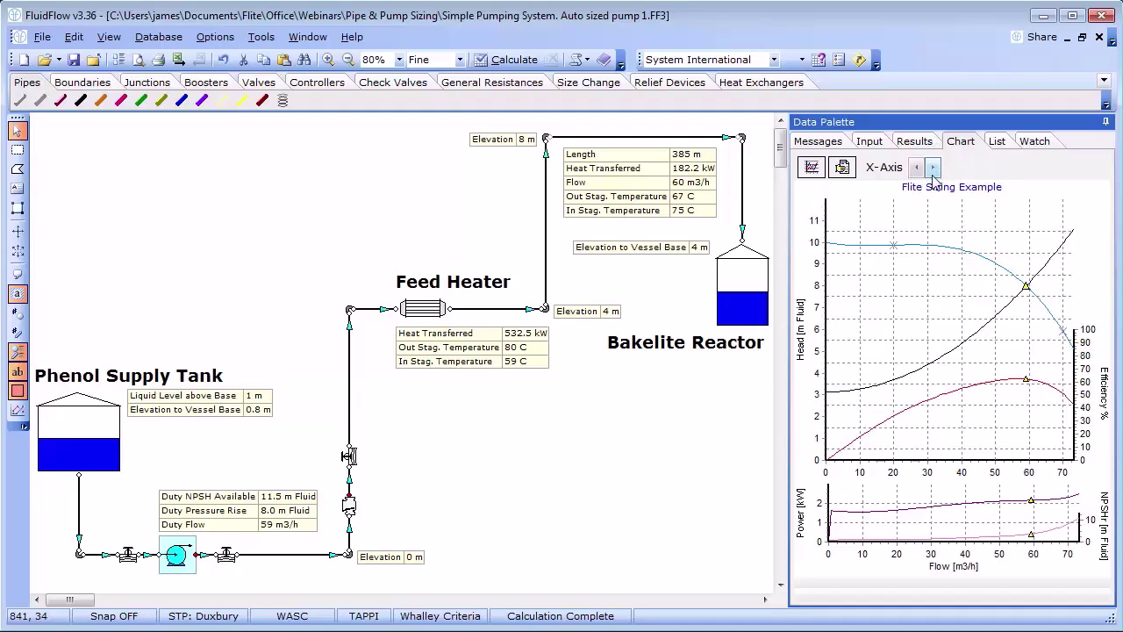
mouse_move(922, 229)
left_click(915, 141)
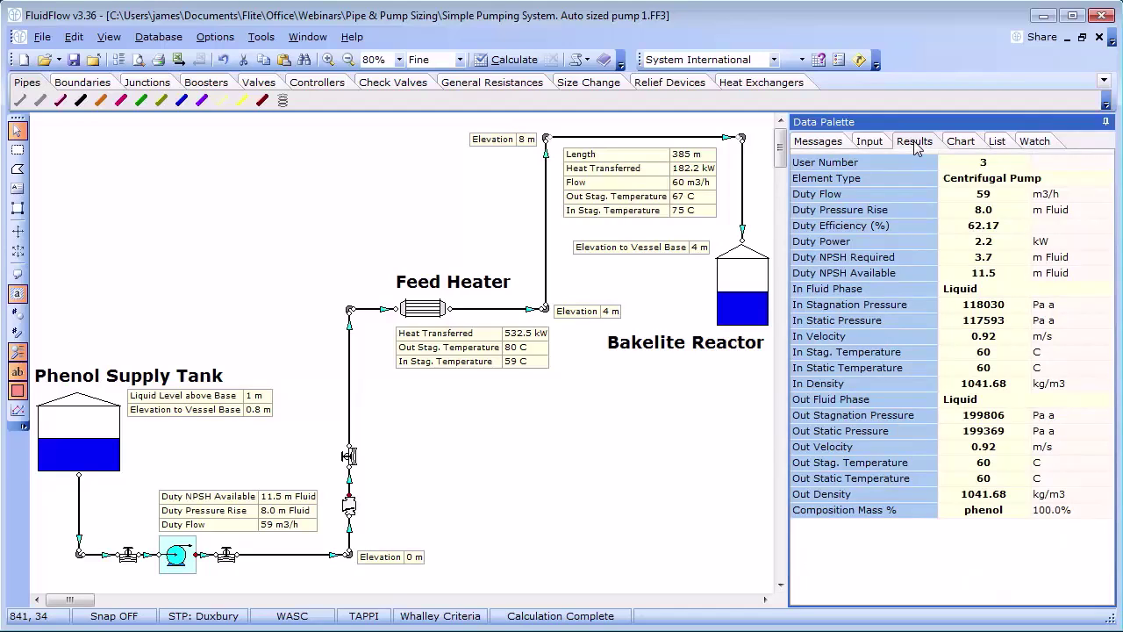
Step: Change the pump's operating speed to 1871 rpm in Set Booster Changes and view results
left_click(870, 141)
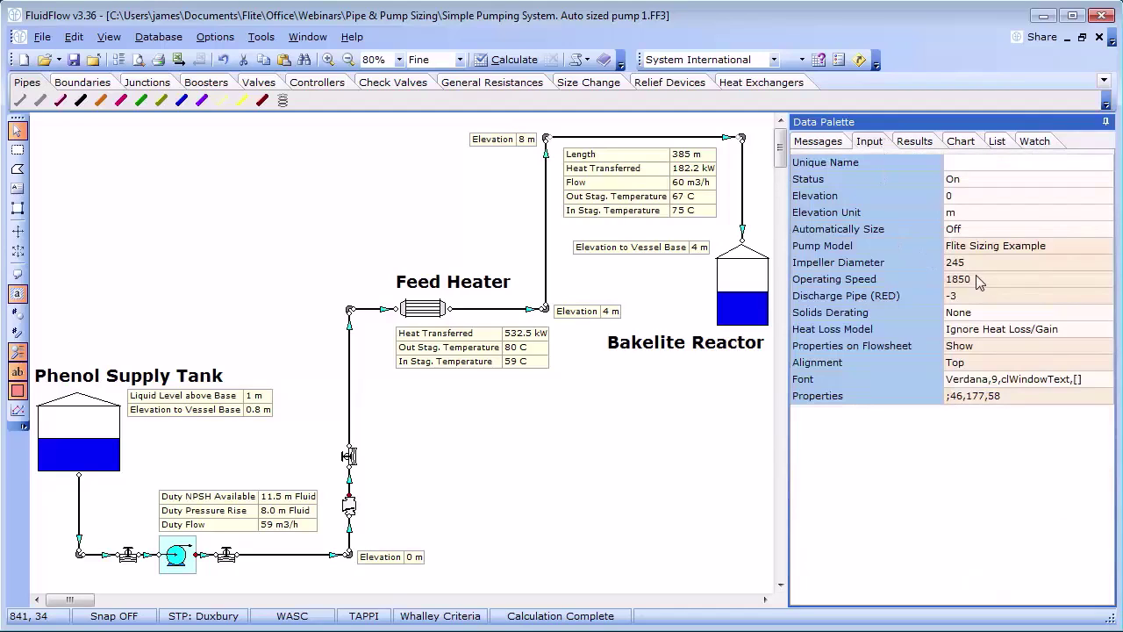
left_click(977, 280)
left_click(977, 279)
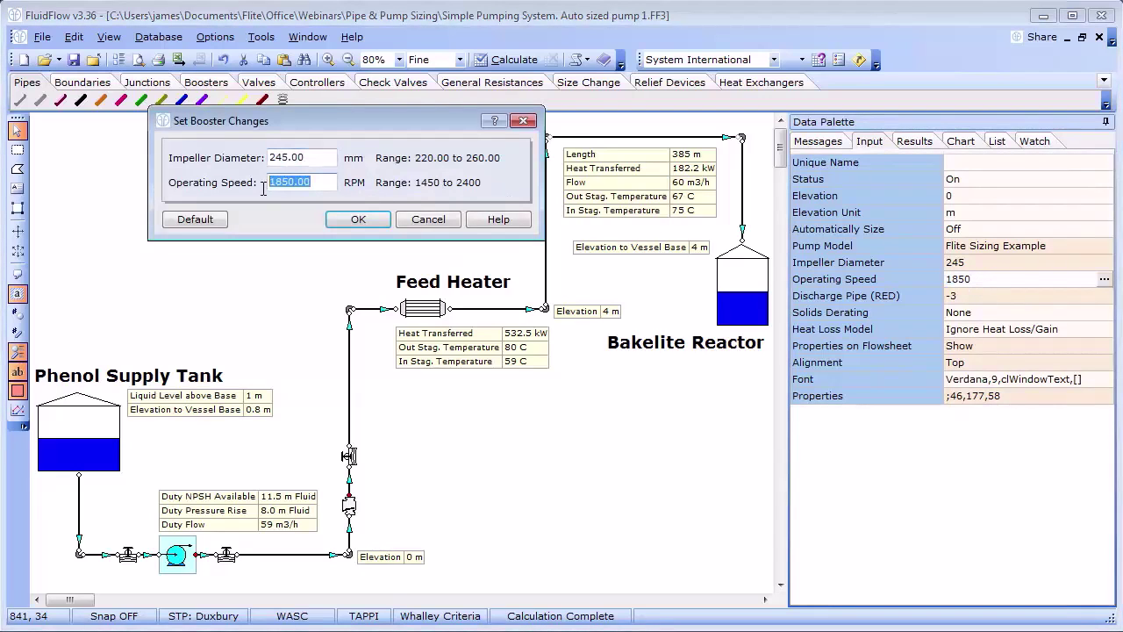
type("1871")
left_click(359, 218)
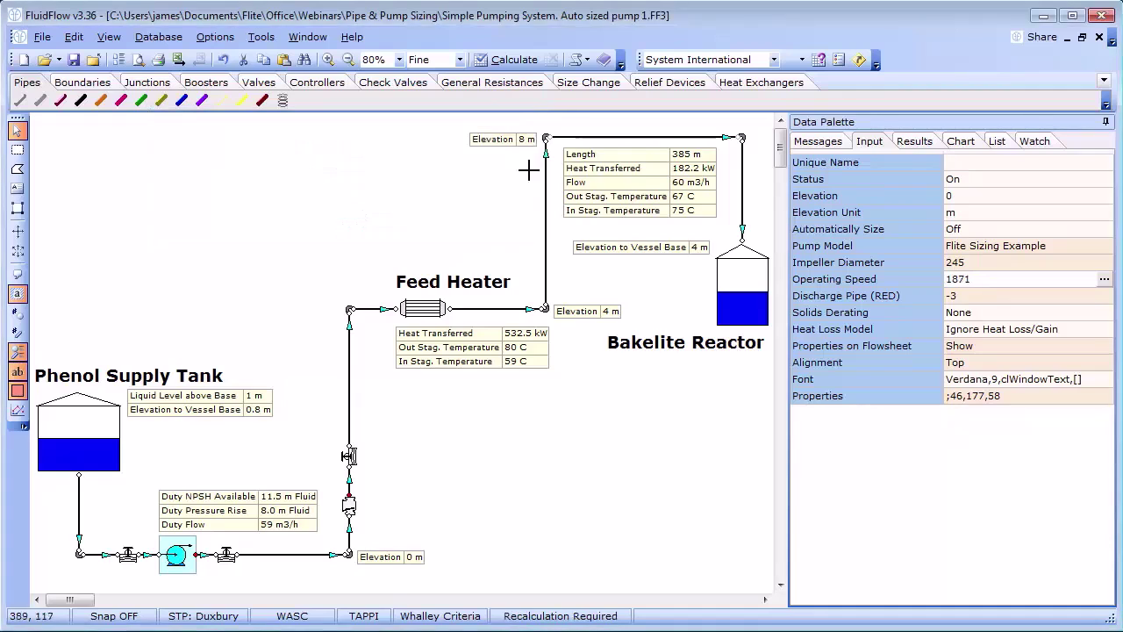
left_click(915, 142)
Step: Recalculate to get the pump's 60 m3/h duty at 8.1 m using 2.2 kW
left_click(514, 60)
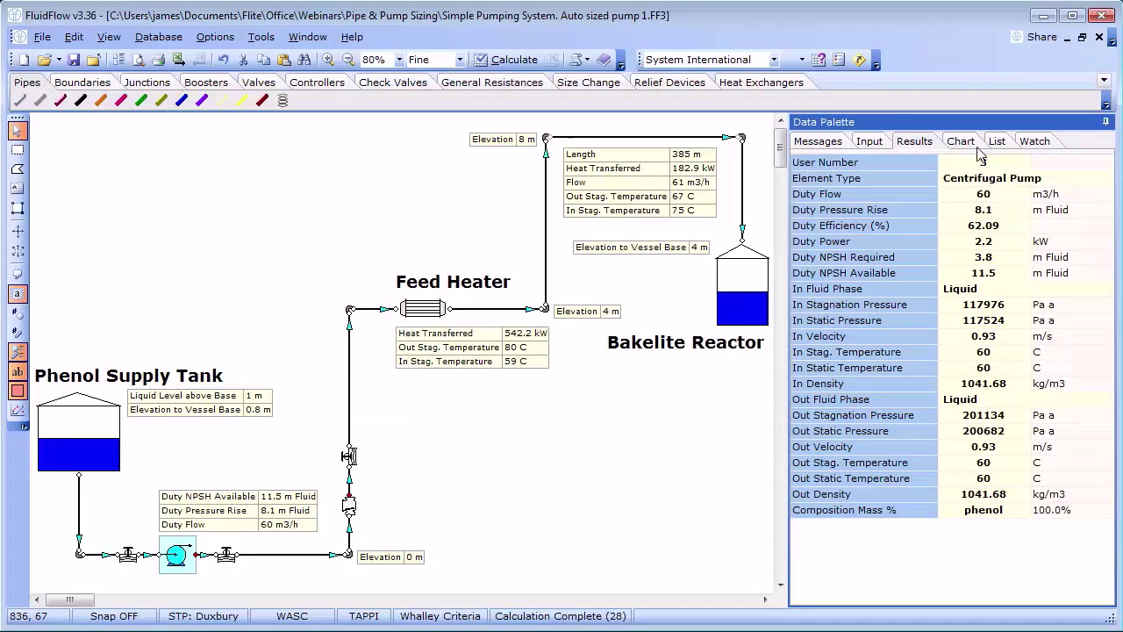
Step: Show the pump performance curve with the flow axis widened to about 83 m3/h
left_click(960, 142)
left_click(934, 167)
left_click(933, 167)
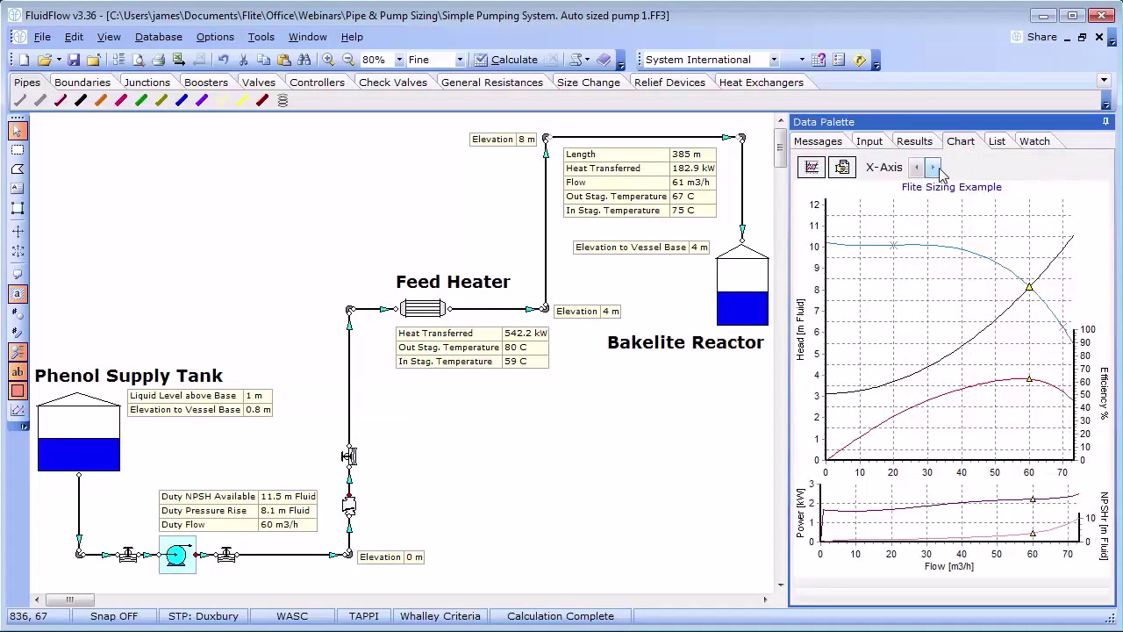
left_click(934, 166)
left_click(934, 167)
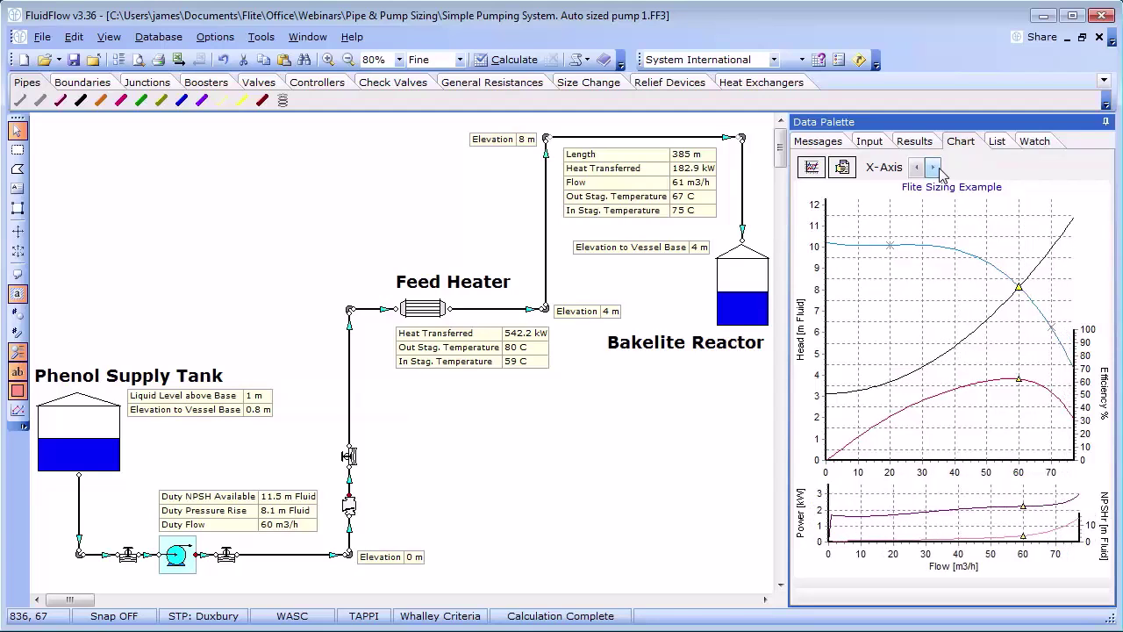
left_click(936, 168)
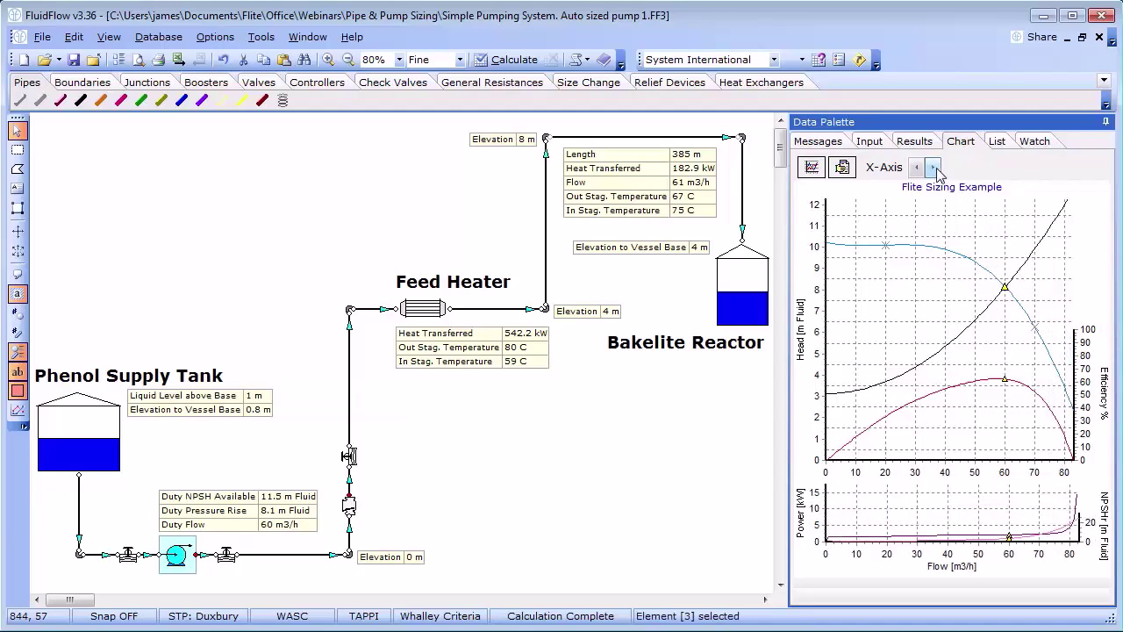
Step: Read the affinity-law correction warning and return to the pump's input properties
left_click(838, 145)
left_click(840, 166)
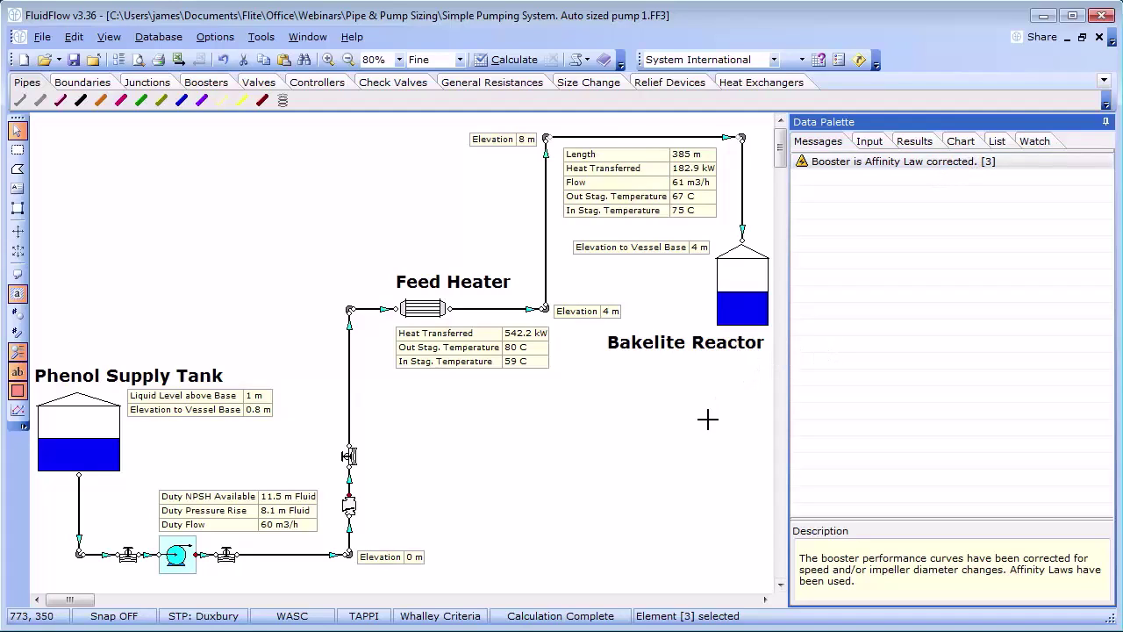
left_click(873, 142)
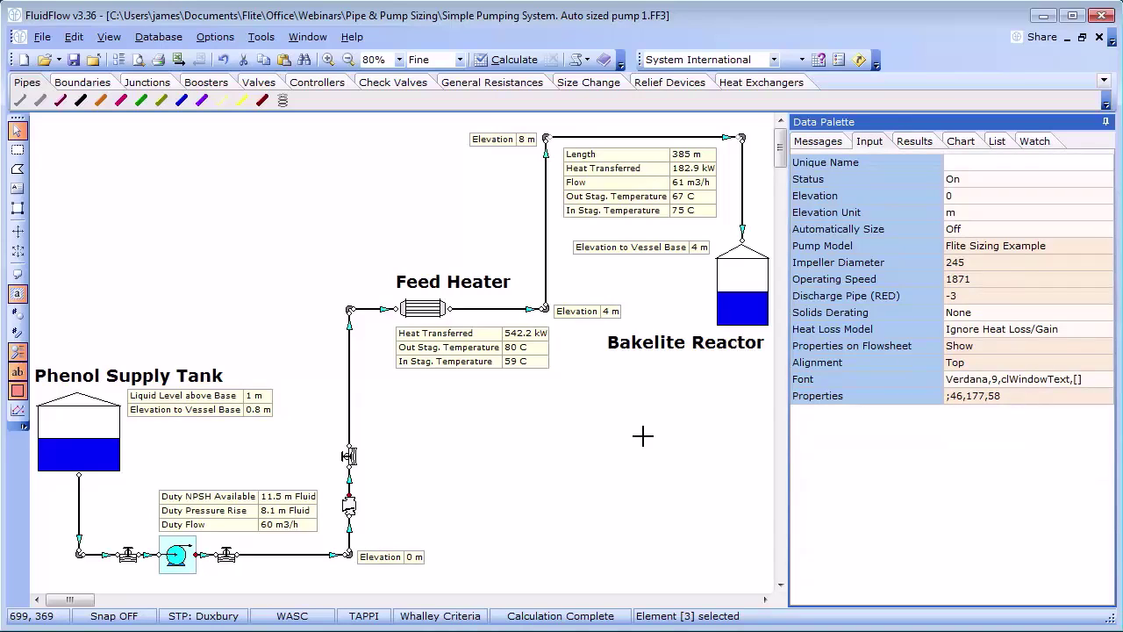
Step: Resize all pipes to 250A JIS 250mm Schedule 40, recalculate, and select the pump
left_click(74, 37)
mouse_move(132, 56)
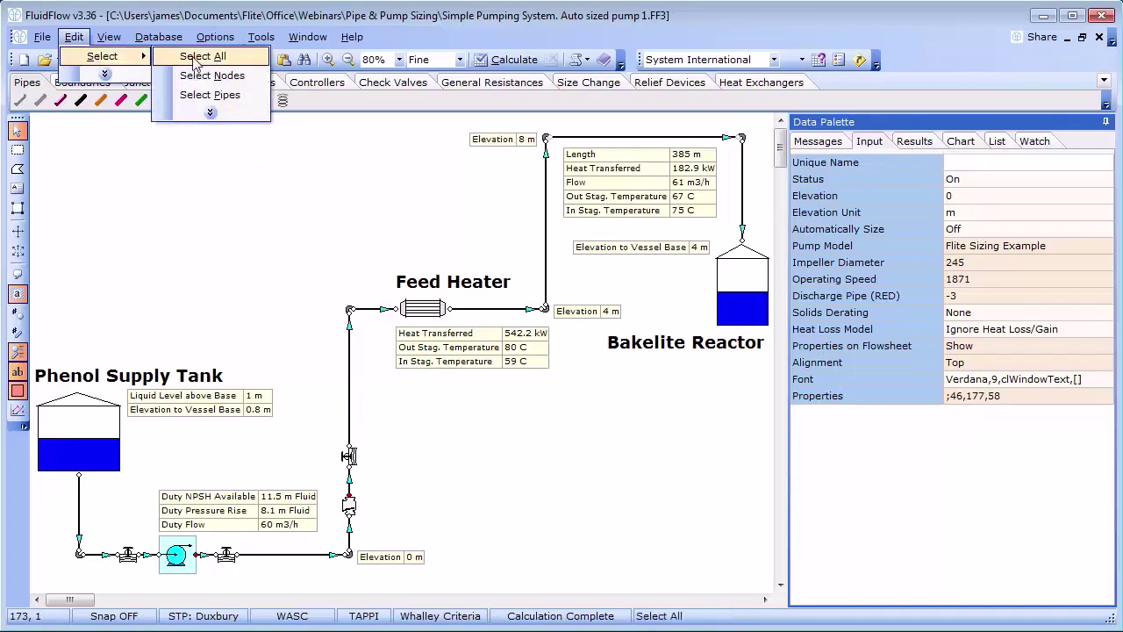
left_click(204, 95)
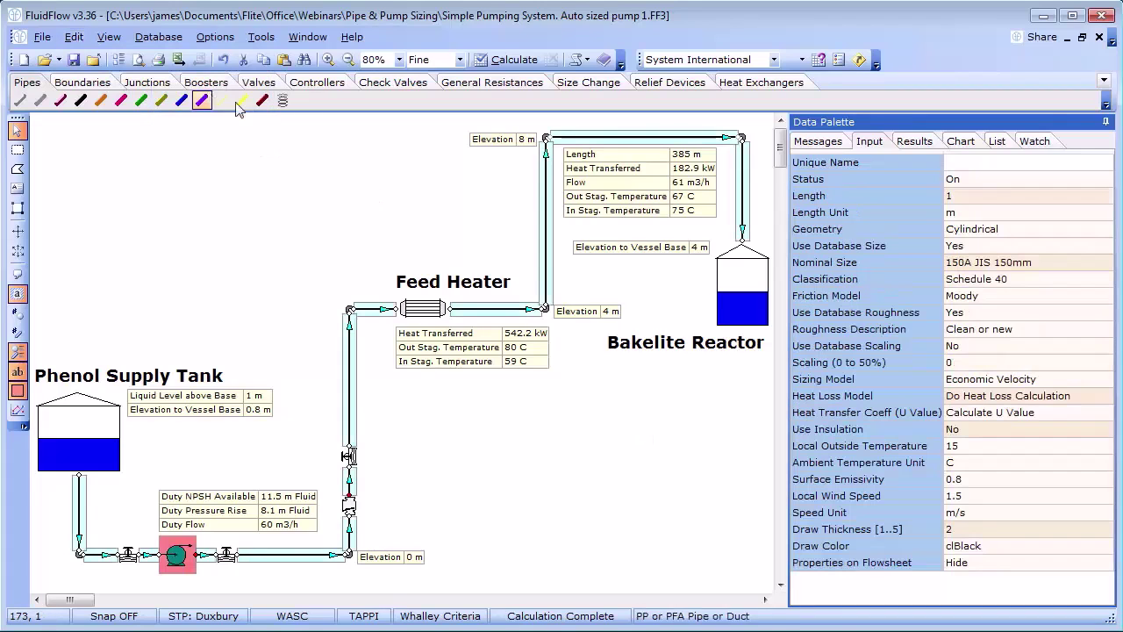
left_click(989, 262)
left_click(1104, 262)
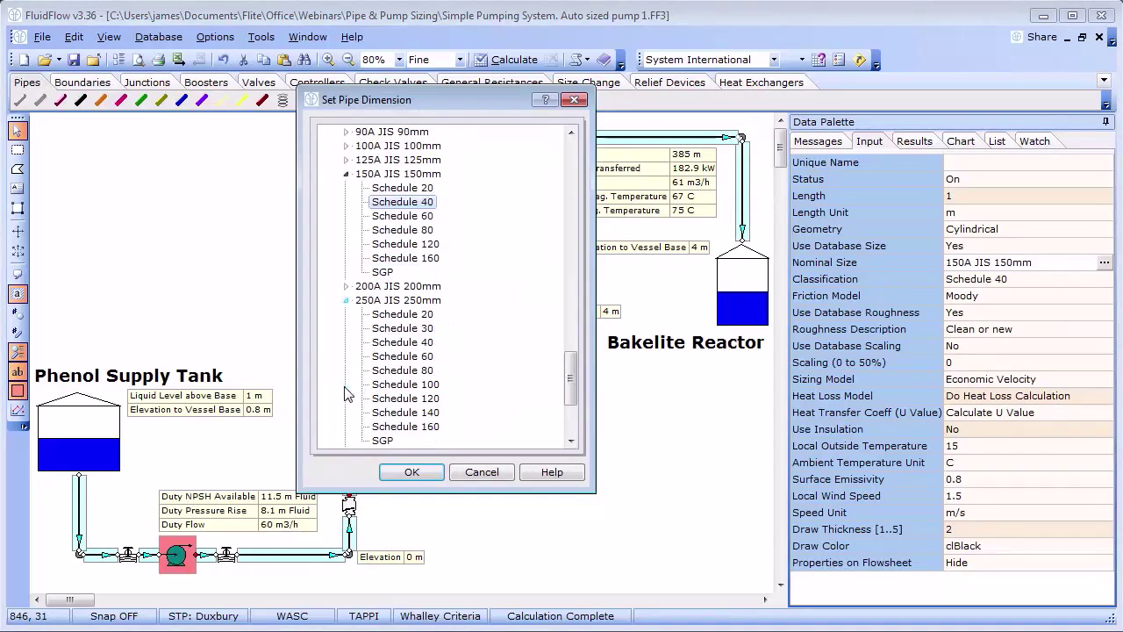
left_click(422, 343)
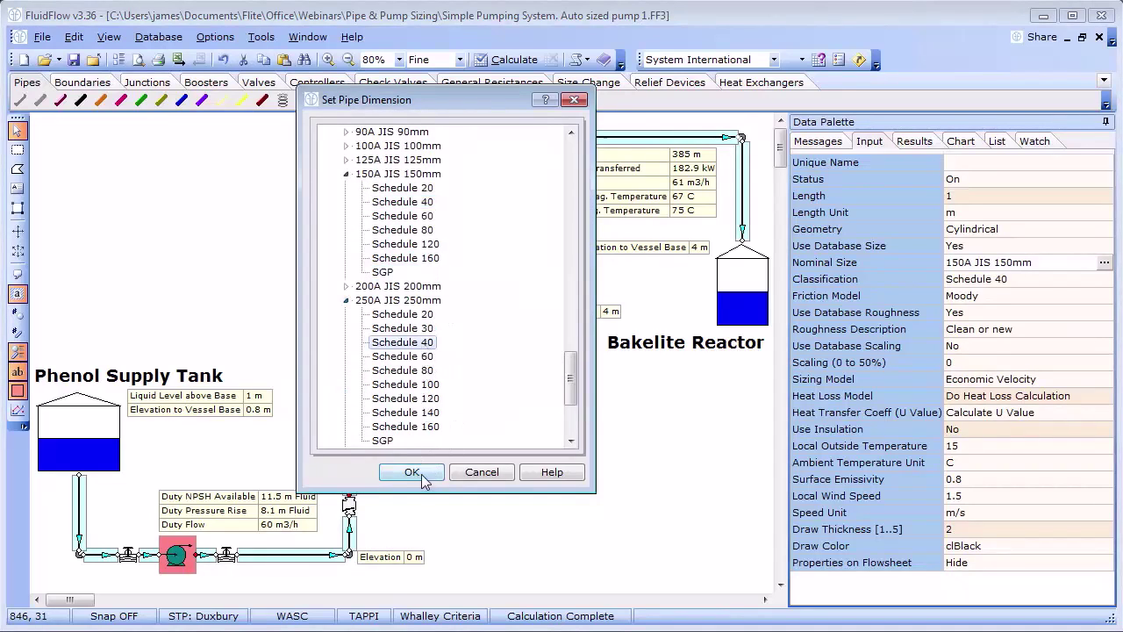
left_click(413, 473)
left_click(504, 61)
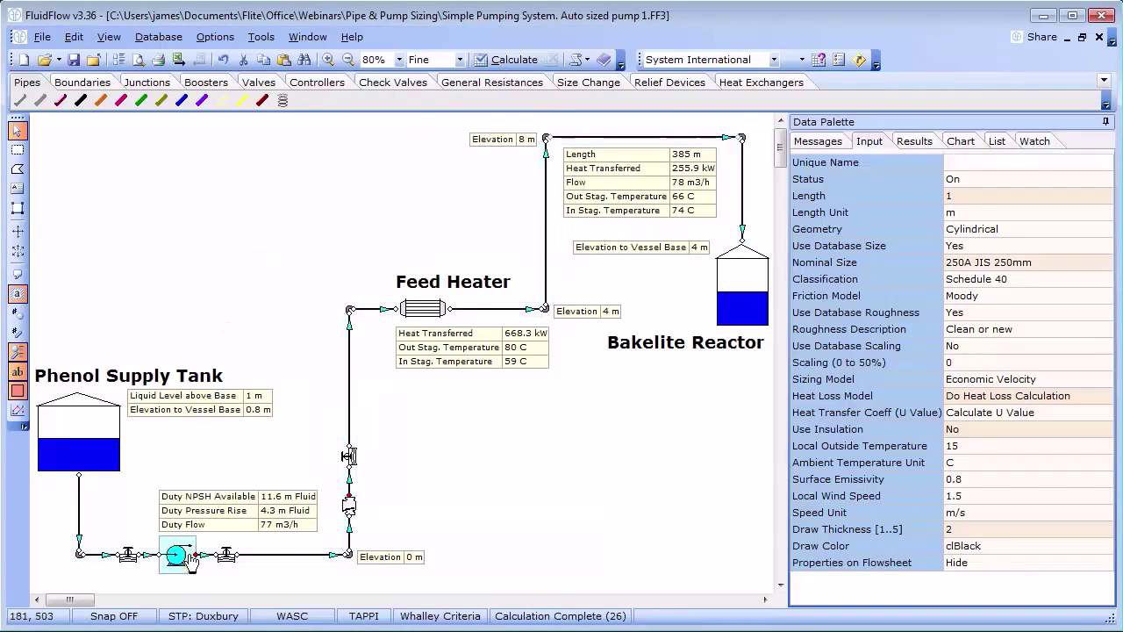
left_click(187, 558)
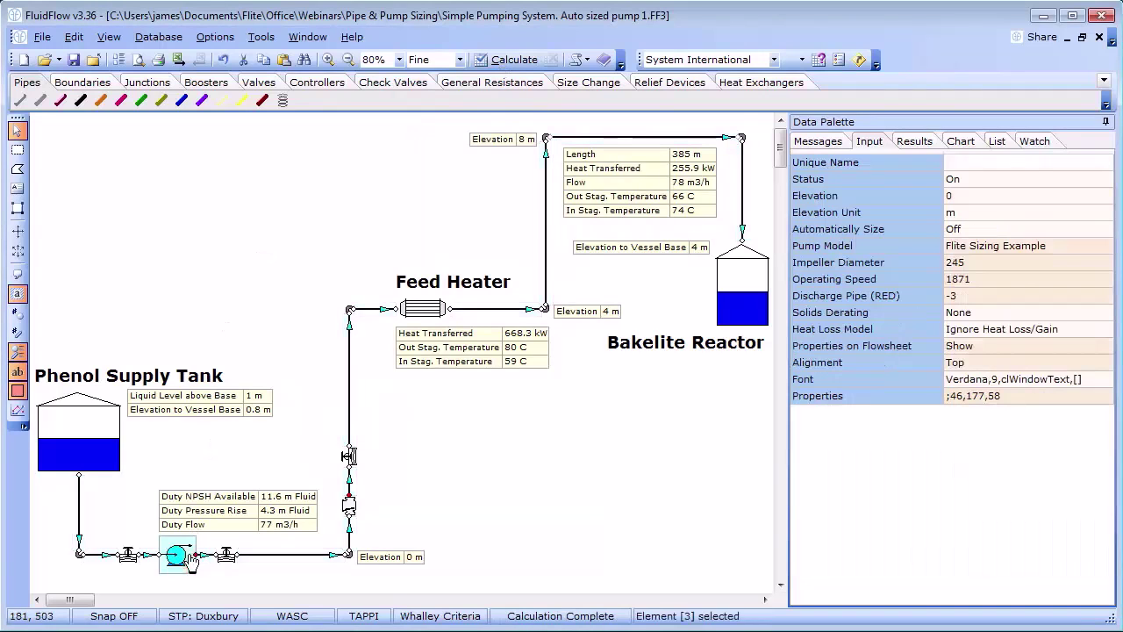
Step: Review the pump's 77 m3/h, 31.20% efficiency, 14.7 m NPSH required results and warnings
left_click(915, 143)
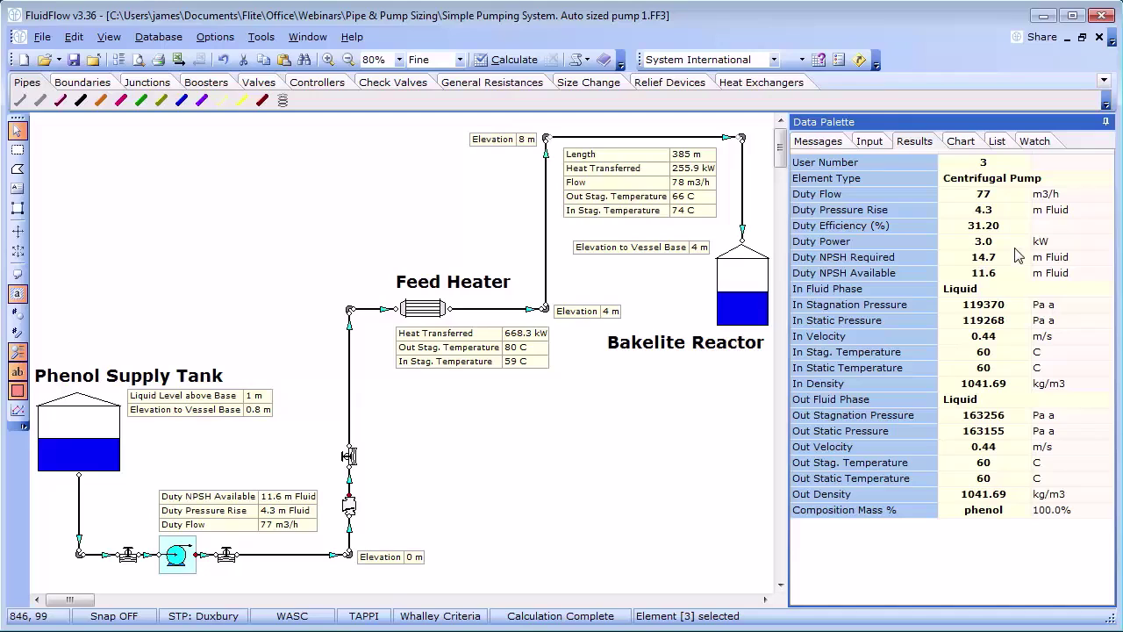
left_click(819, 142)
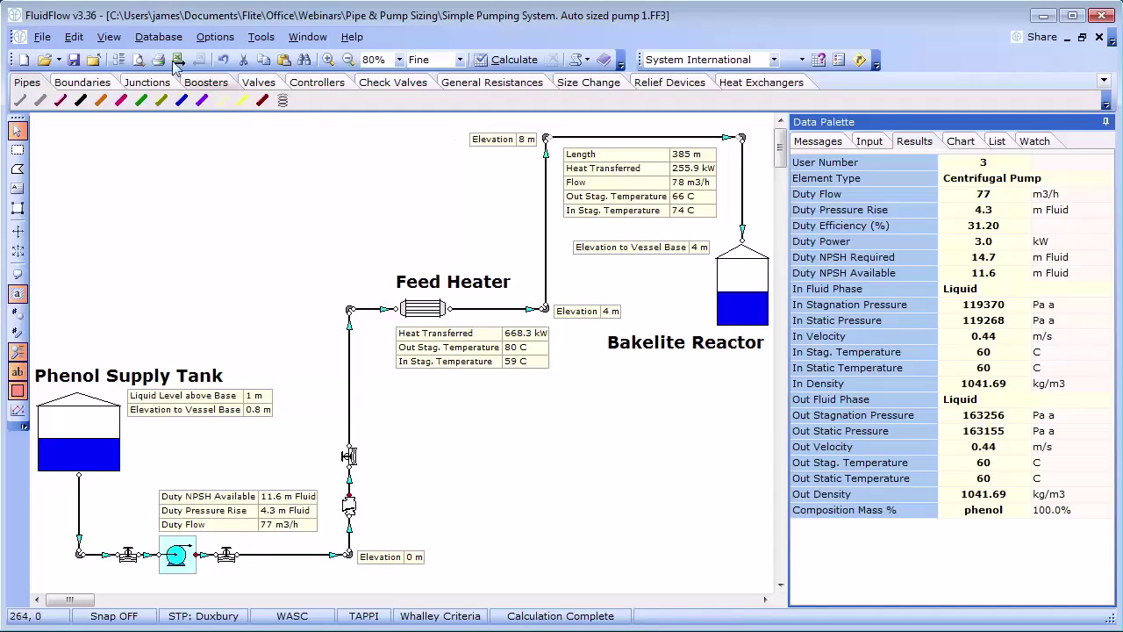
left_click(84, 39)
Step: Resize all pipes to 200A JIS 200mm Schedule 40 and recalculate for 74 m3/h at 5.3 m
mouse_move(102, 56)
left_click(189, 93)
left_click(869, 141)
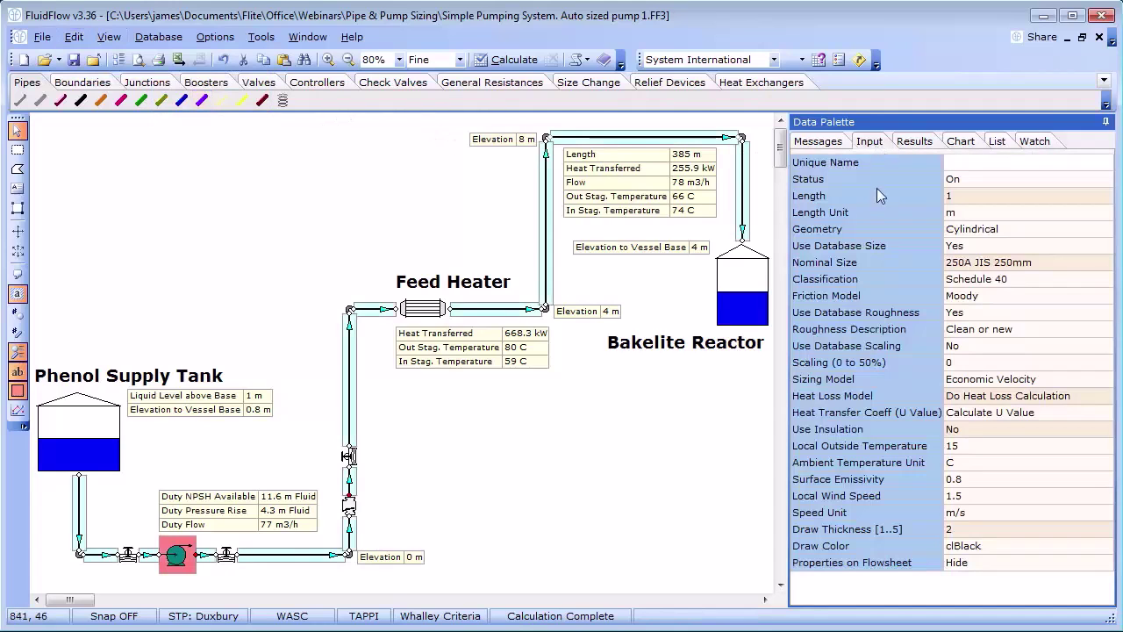
left_click(991, 262)
left_click(1105, 262)
left_click(345, 272)
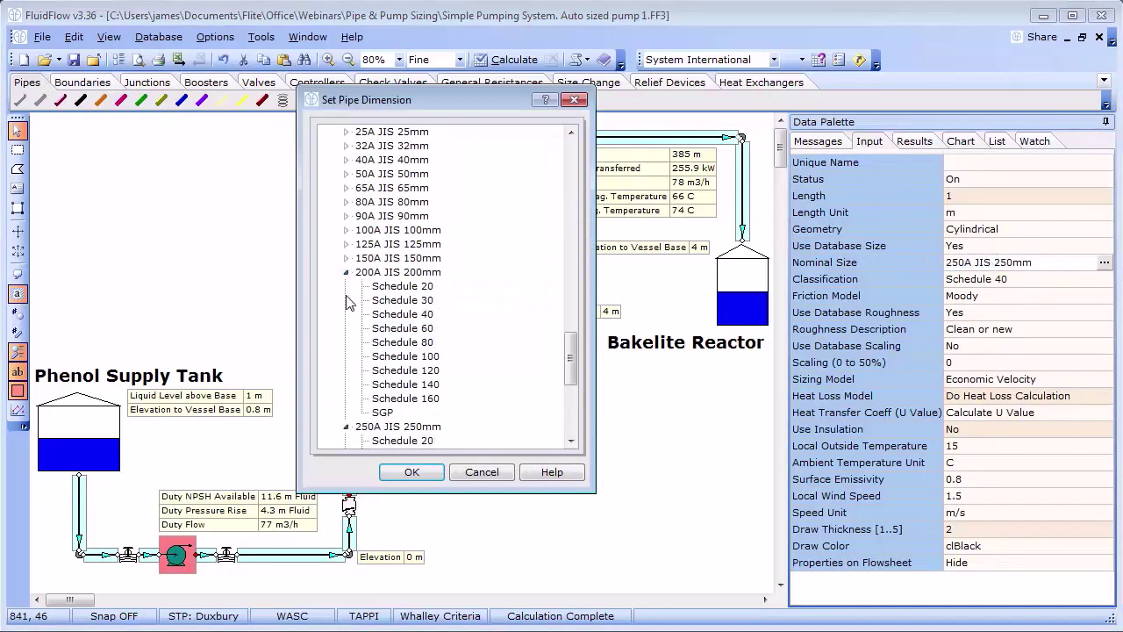
left_click(422, 316)
left_click(418, 475)
left_click(501, 124)
left_click(508, 59)
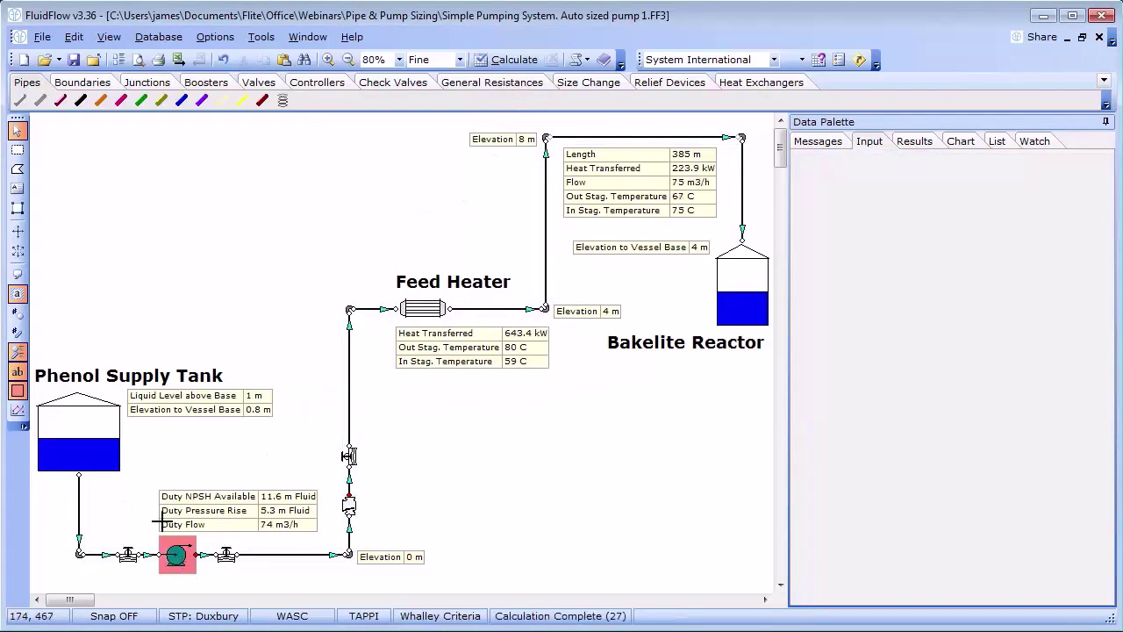
Step: Check the pump's warnings and its results: 43.90% efficiency, 2.5 kW, 10.6 m NPSH required
left_click(174, 560)
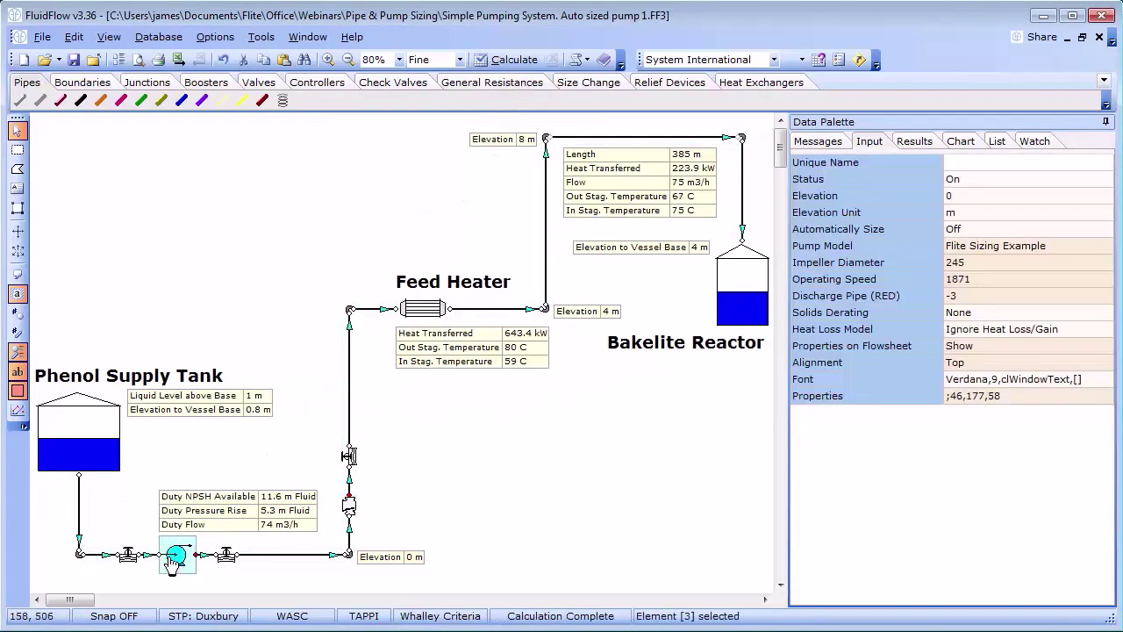
left_click(840, 145)
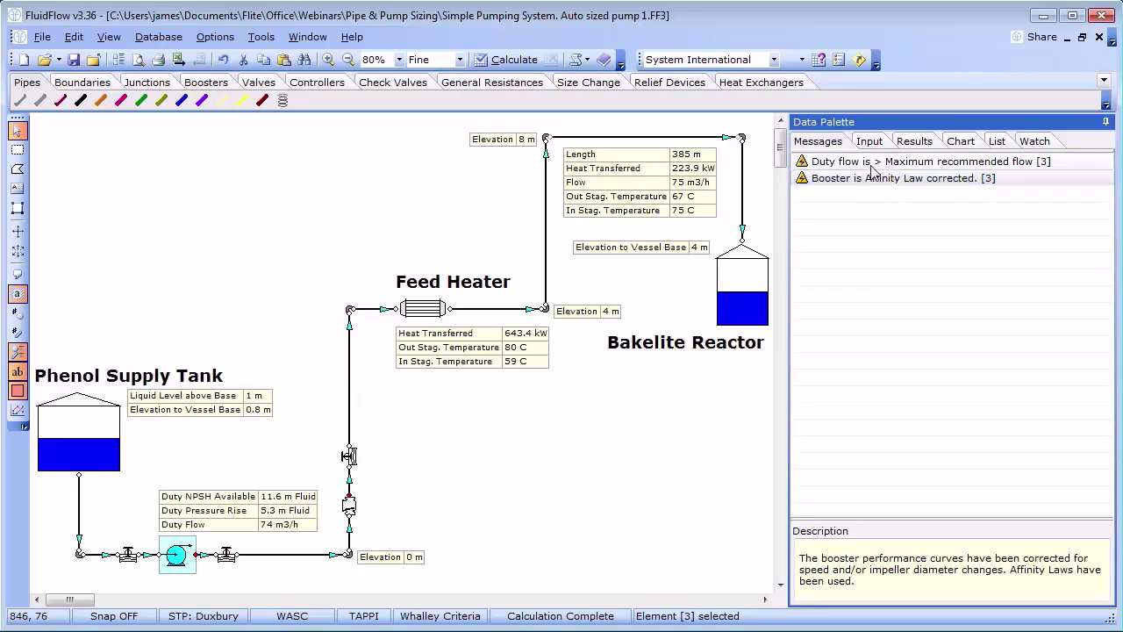
left_click(914, 143)
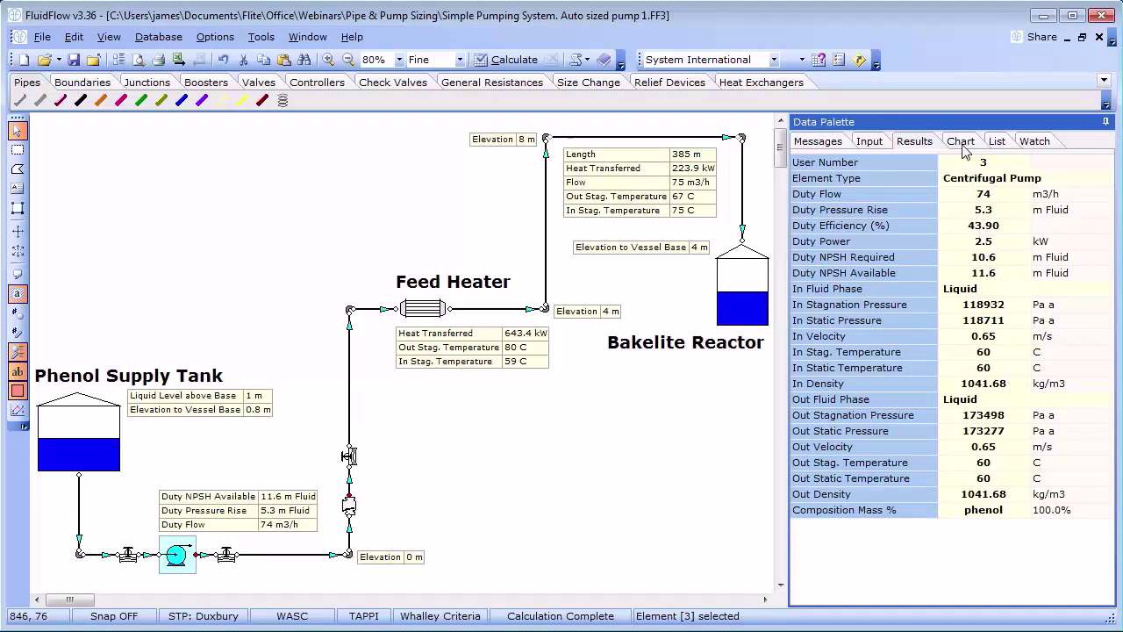
Step: Show the pump performance chart and widen the flow axis to reveal the 74 m3/h duty point
left_click(961, 141)
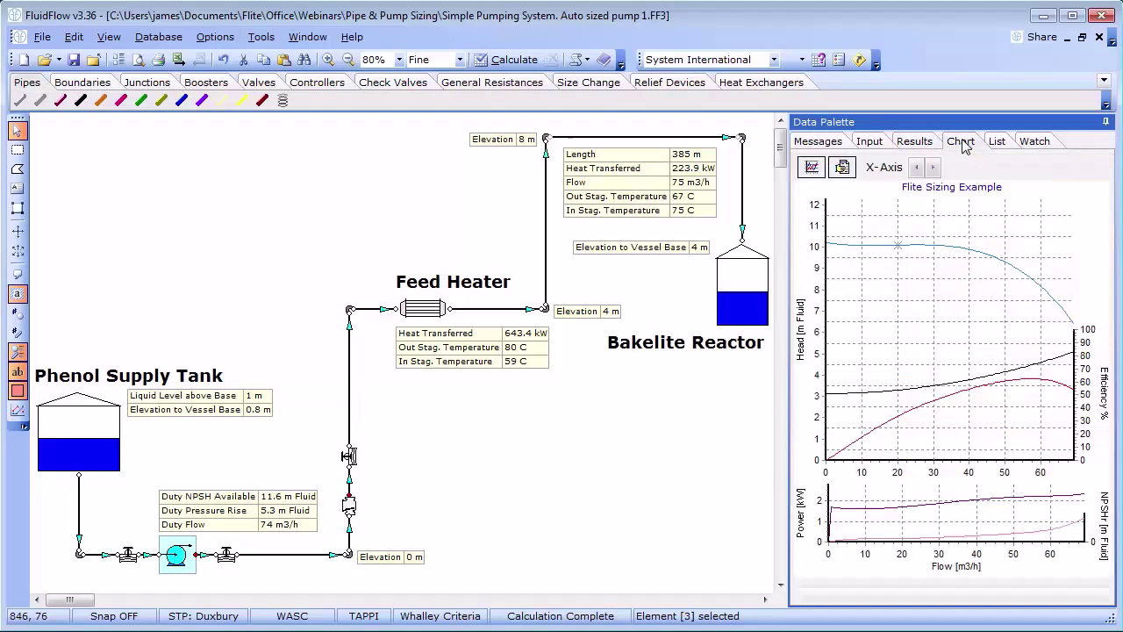
left_click(935, 167)
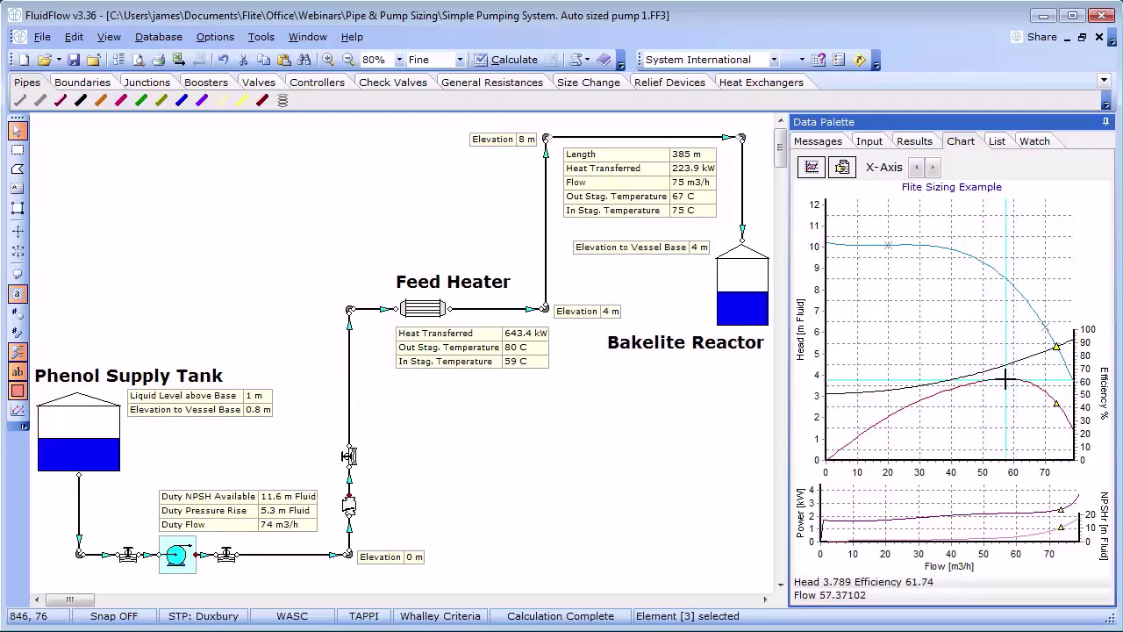
Step: Select all the pipes in the network
left_click(74, 37)
mouse_move(105, 55)
left_click(204, 94)
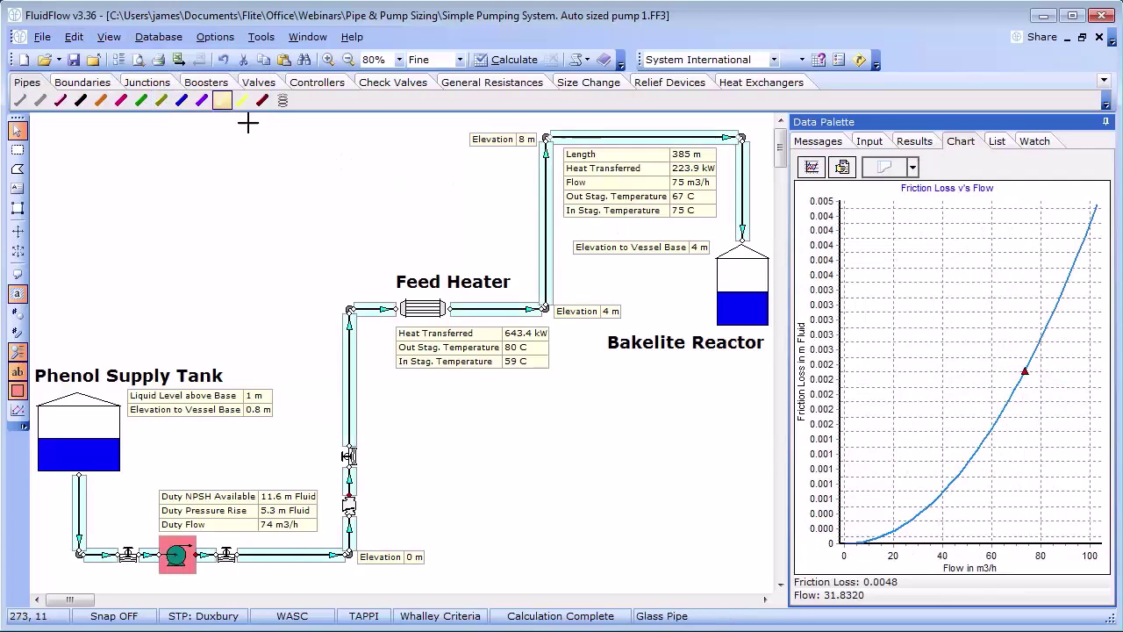
Step: Change the pipes to 150A JIS 150mm Schedule 40, review the warnings, and clear the selection
left_click(870, 141)
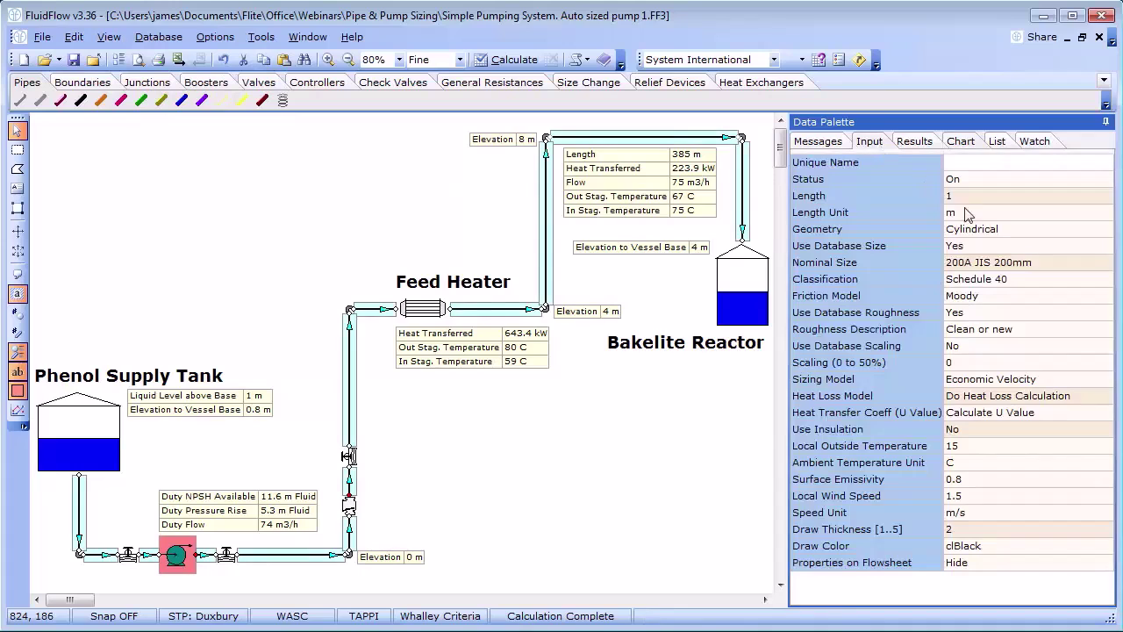
left_click(1007, 263)
left_click(1105, 262)
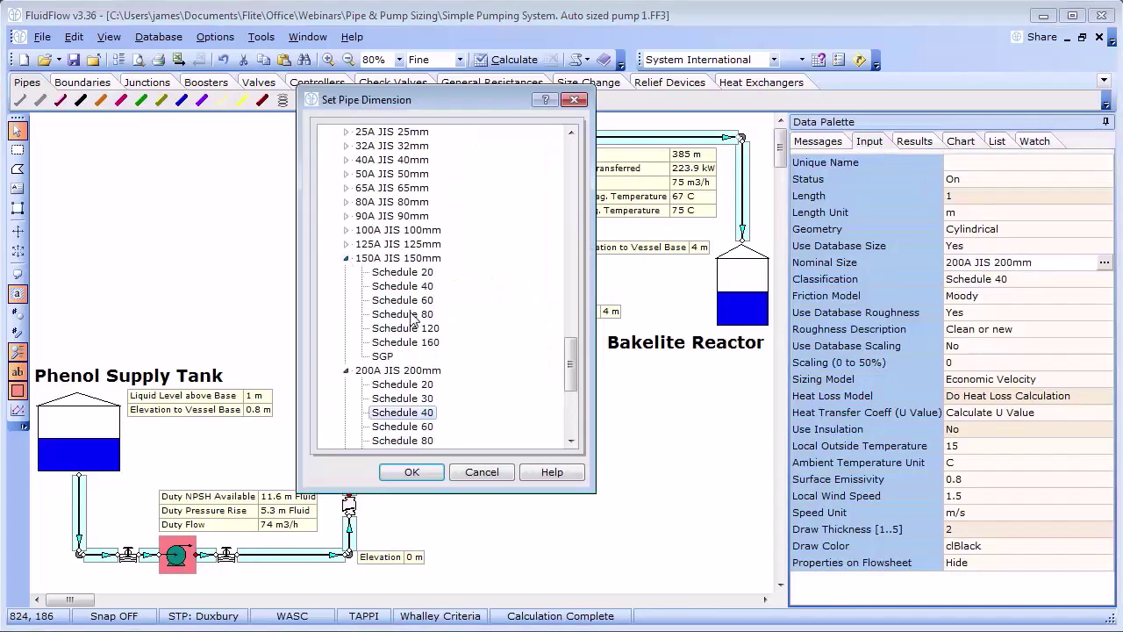
left_click(409, 287)
left_click(412, 472)
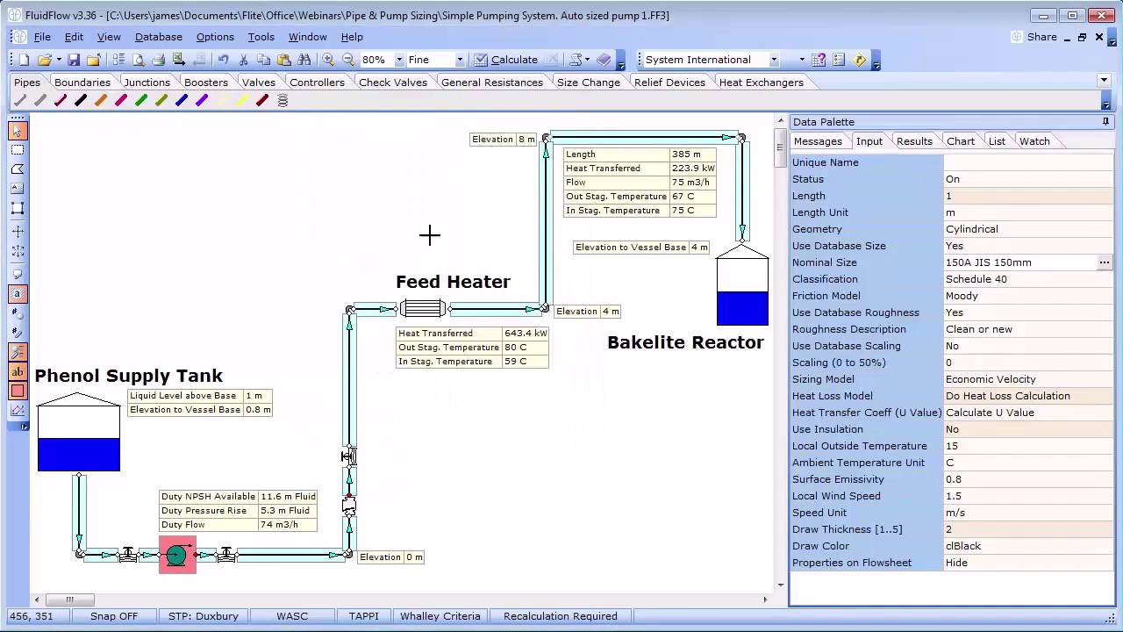
left_click(836, 143)
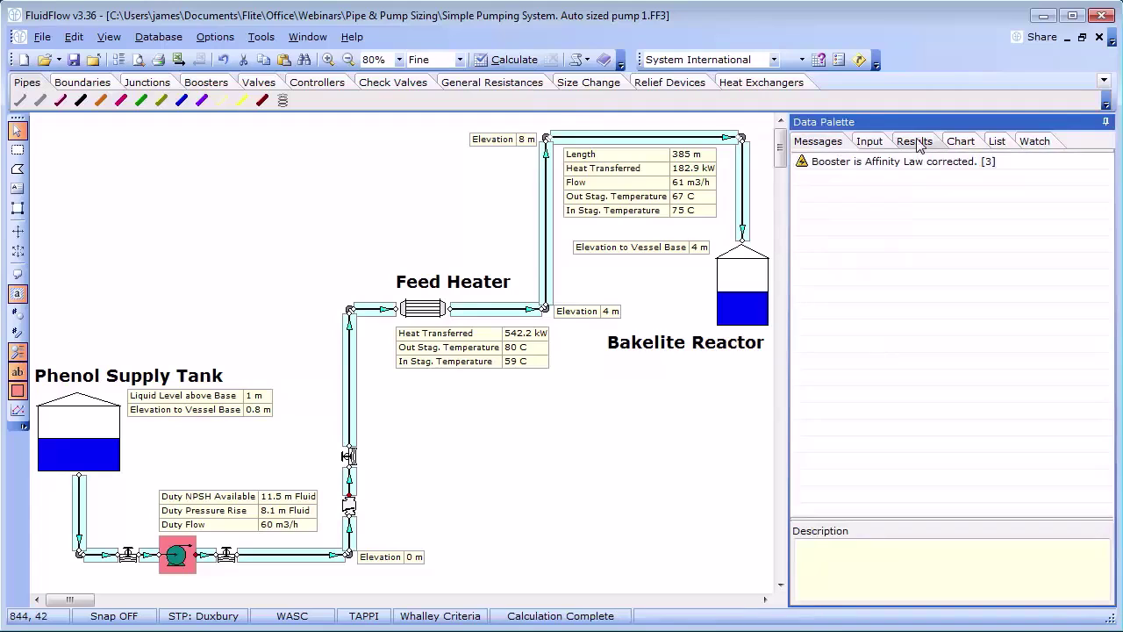
left_click(605, 464)
Step: Show results for the reactor feed pipe: 60 m3/h, 0.94 m/s, 135.0 mm economic size, 67 °C outlet
left_click(868, 142)
left_click(596, 139)
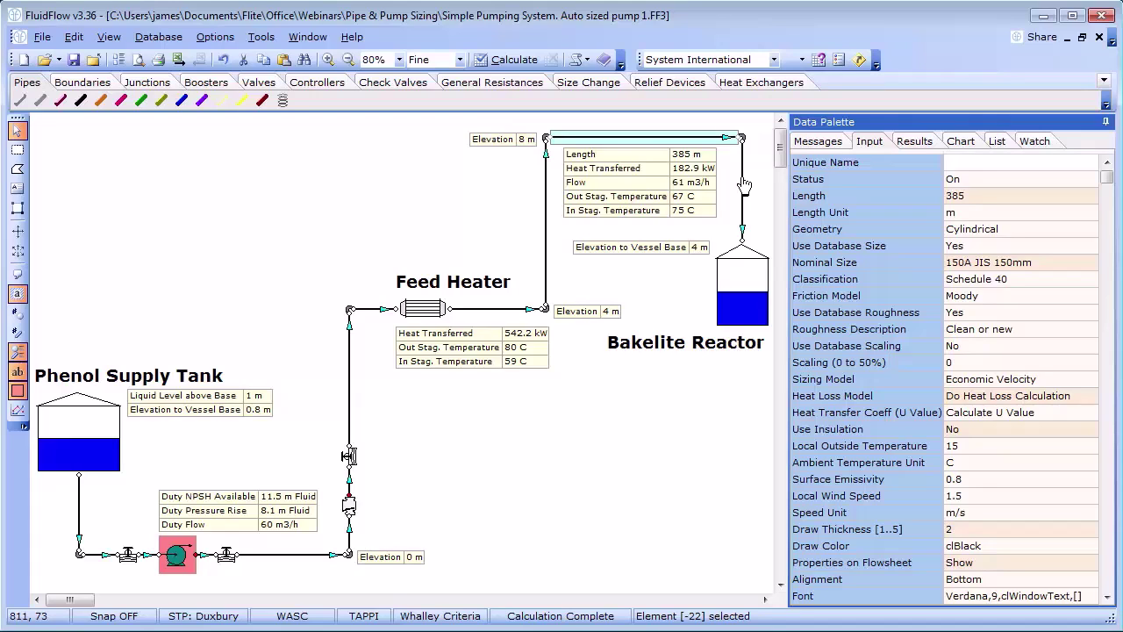
left_click(744, 185)
left_click(901, 147)
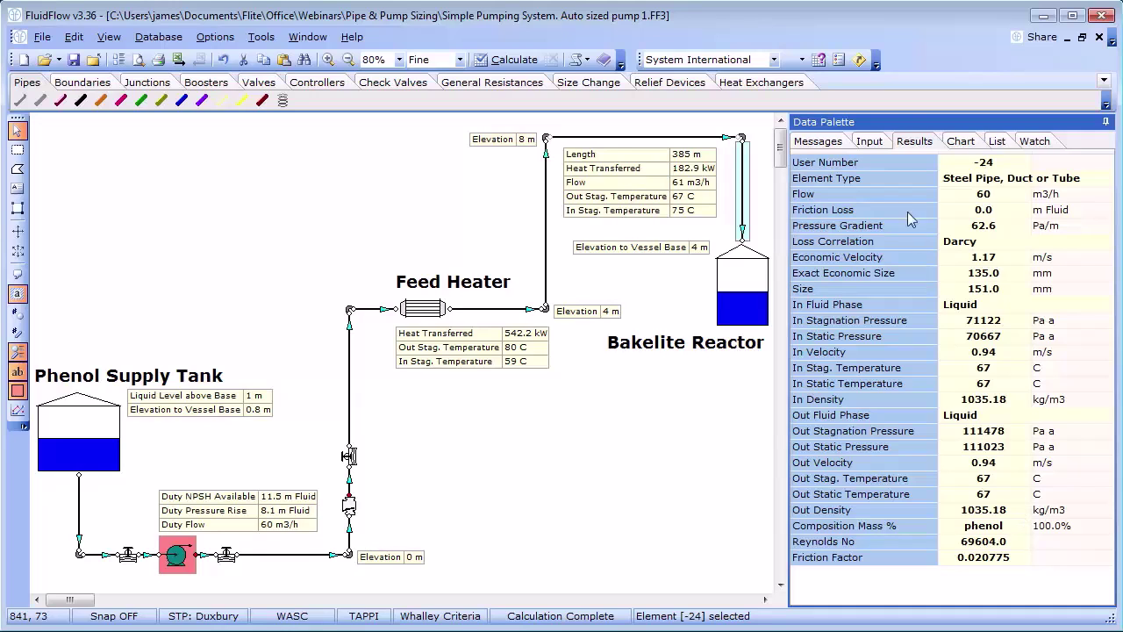
Step: Set the pipes' mineral wool insulation to 50 mm, recalculate, and confirm the reactor feed stays at 80 °C
left_click(891, 142)
left_click(377, 236)
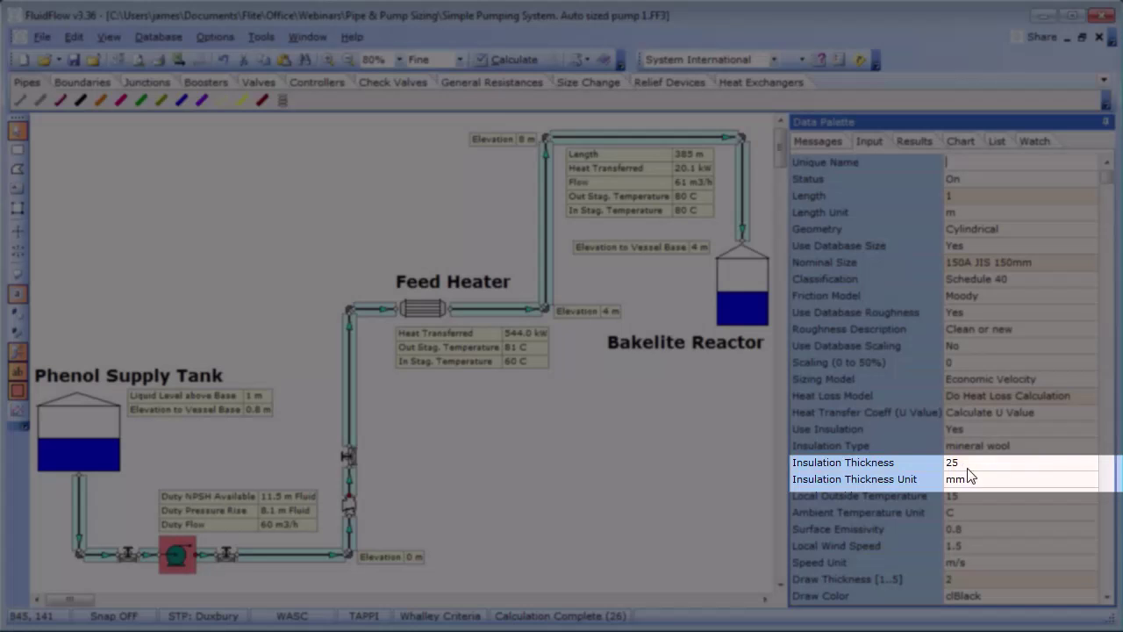
left_click(968, 469)
type("5")
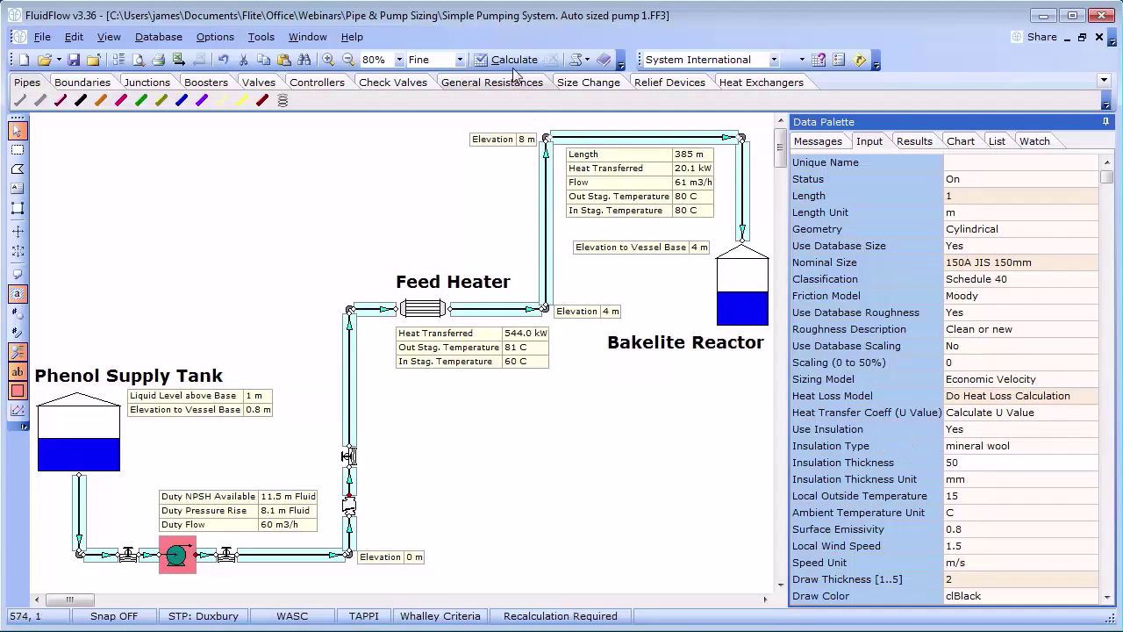
left_click(511, 59)
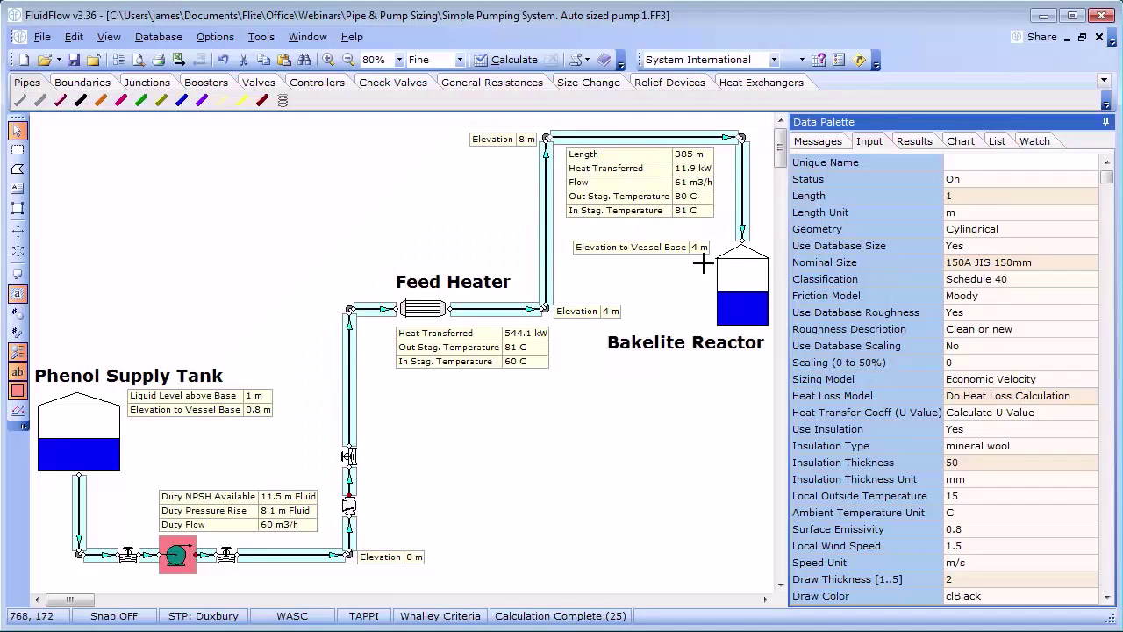
left_click(727, 237)
left_click(743, 232)
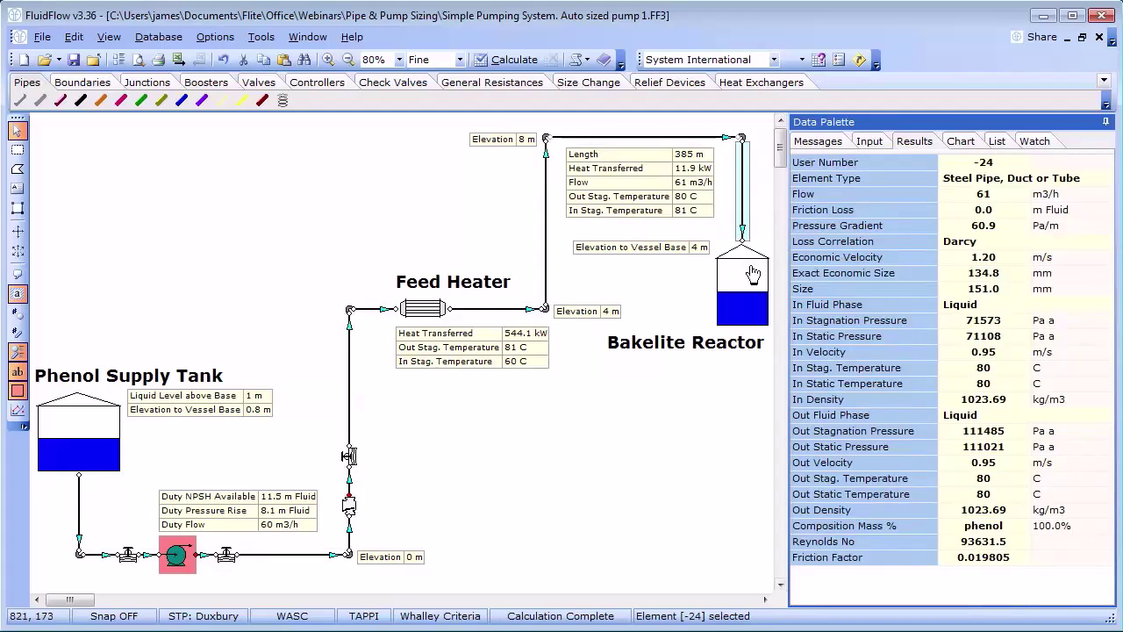